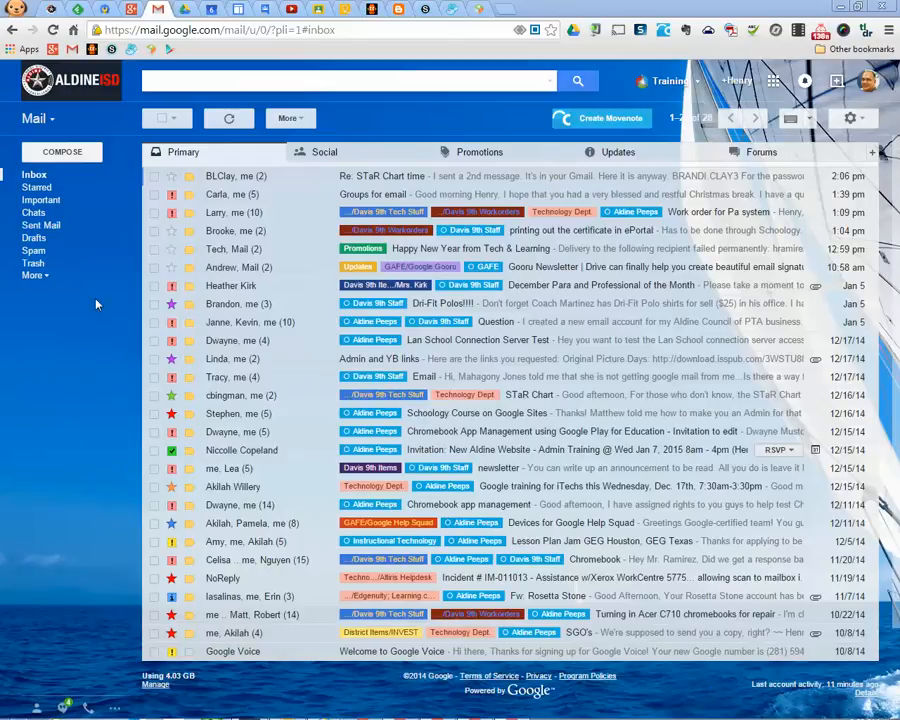
# Switch from the Gmail inbox to Contacts, showing My Contacts (2241)
pyautogui.click(50, 121)
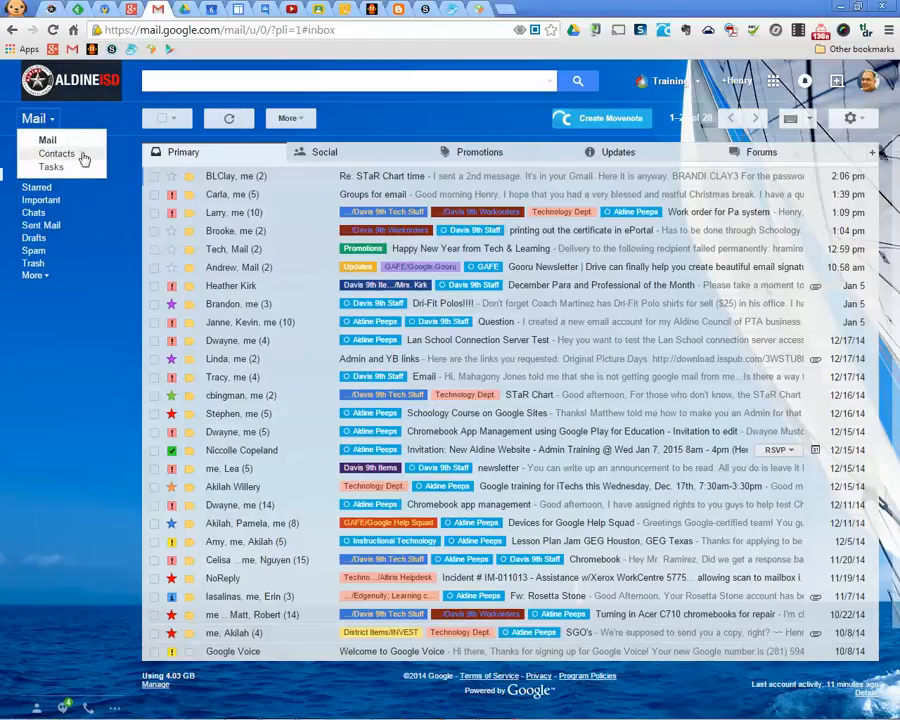
pyautogui.click(84, 158)
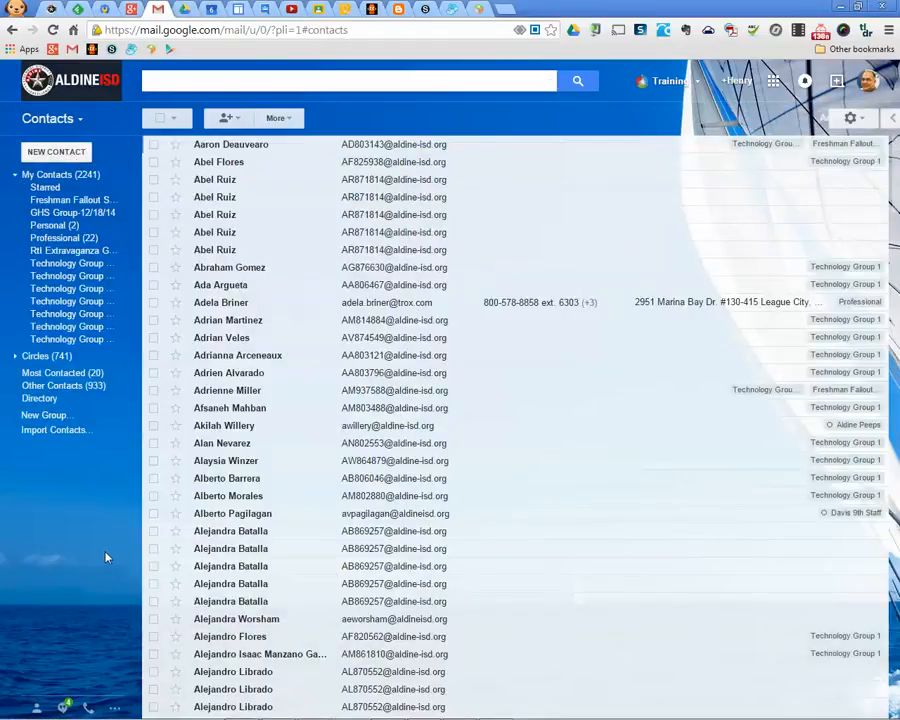
# Create a new contact group named 'Test Group 1' and open its empty list
pyautogui.scroll(-3, 492, 392)
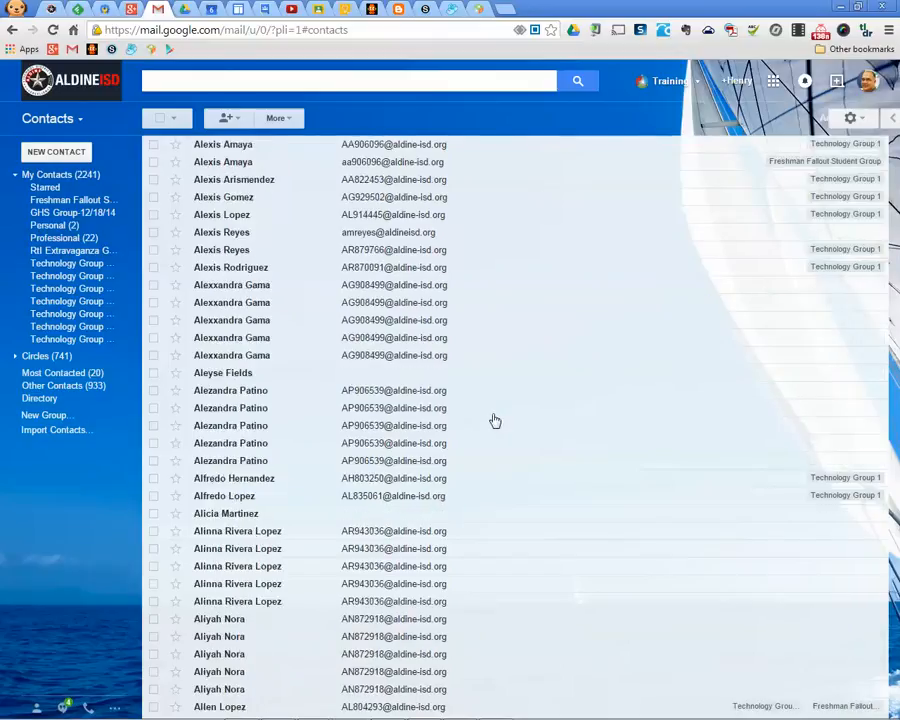
pyautogui.scroll(3, 491, 413)
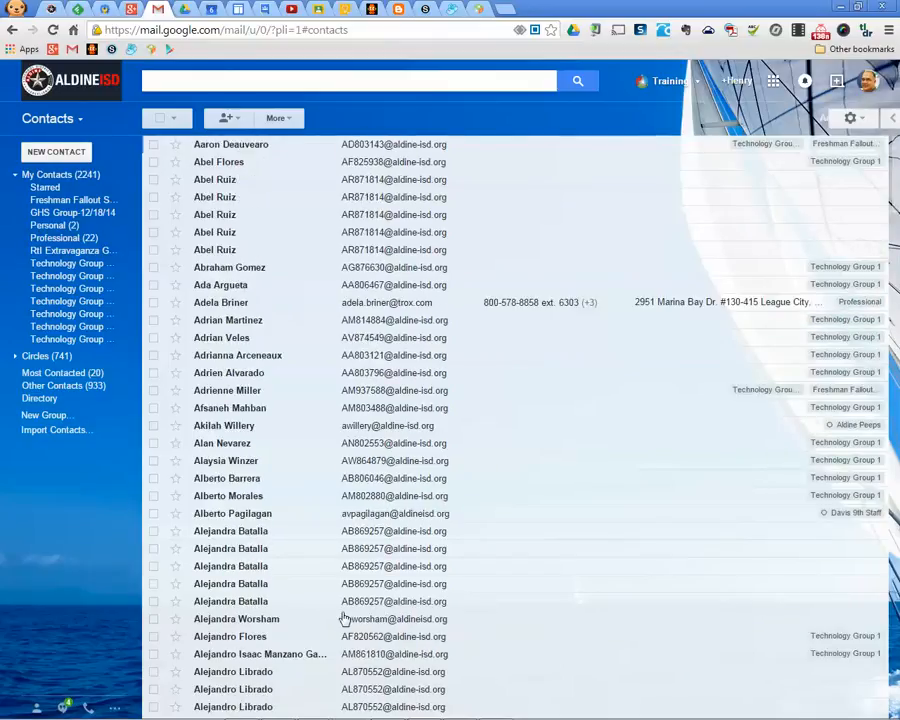
pyautogui.click(45, 415)
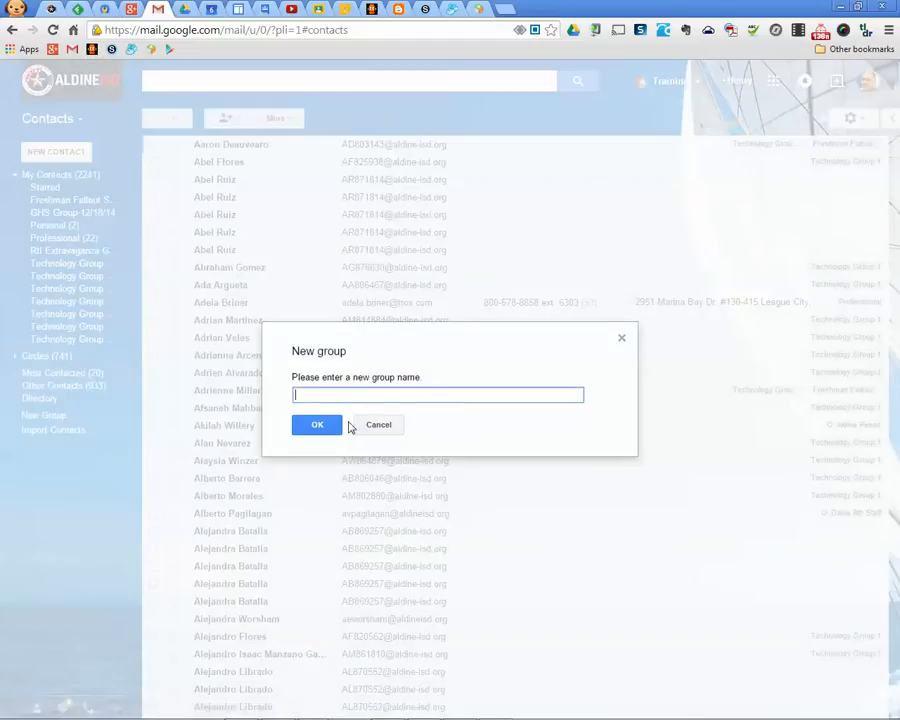
pyautogui.write('Test Group 1')
pyautogui.click(320, 425)
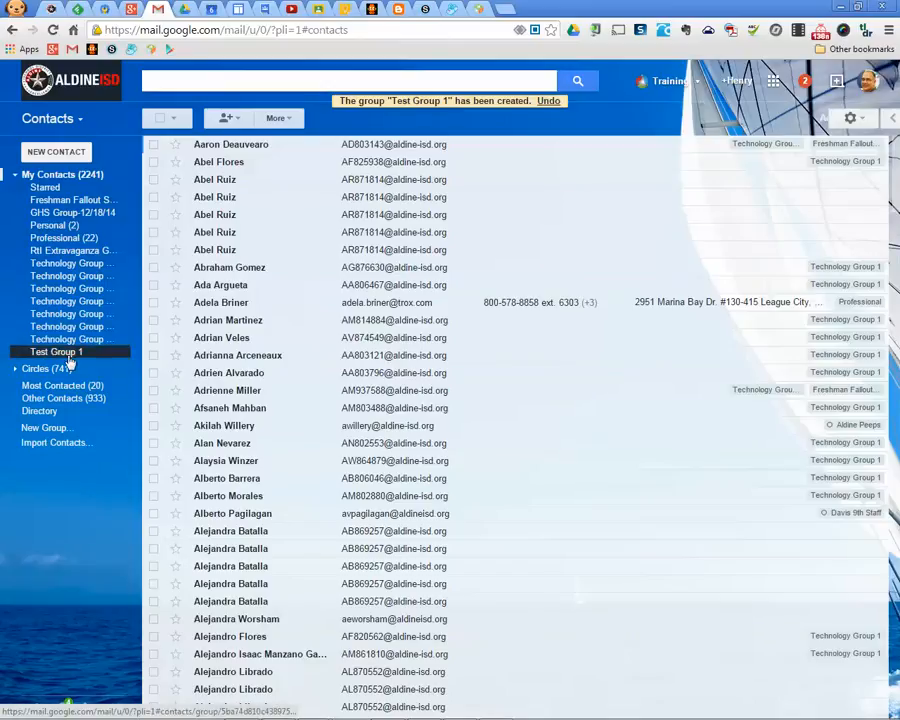
pyautogui.click(68, 354)
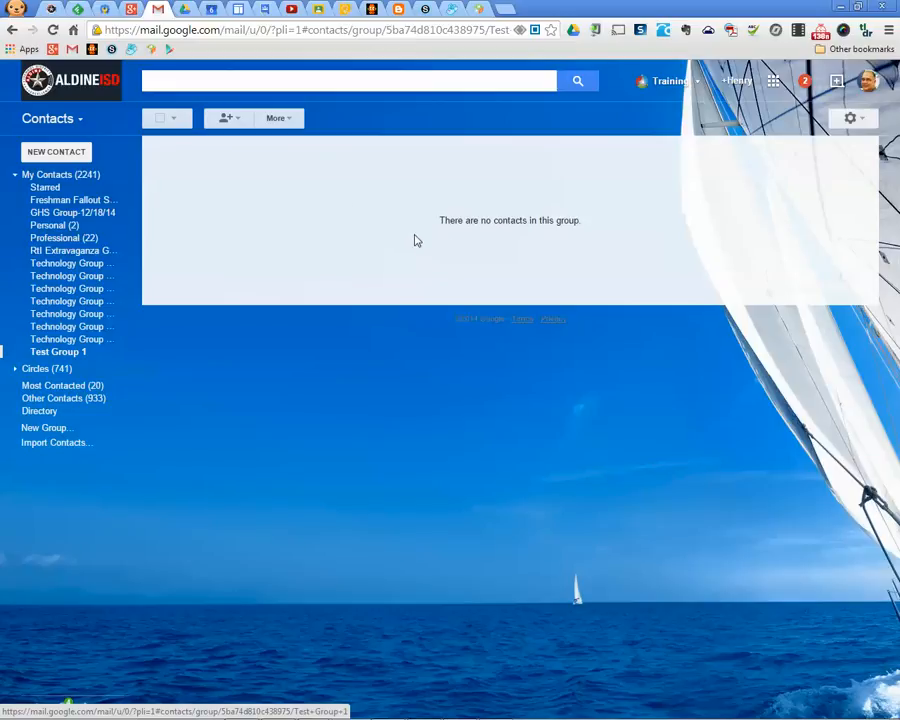
# Add three colleagues to Test Group 1 by searching each name and picking the suggestion
pyautogui.click(240, 121)
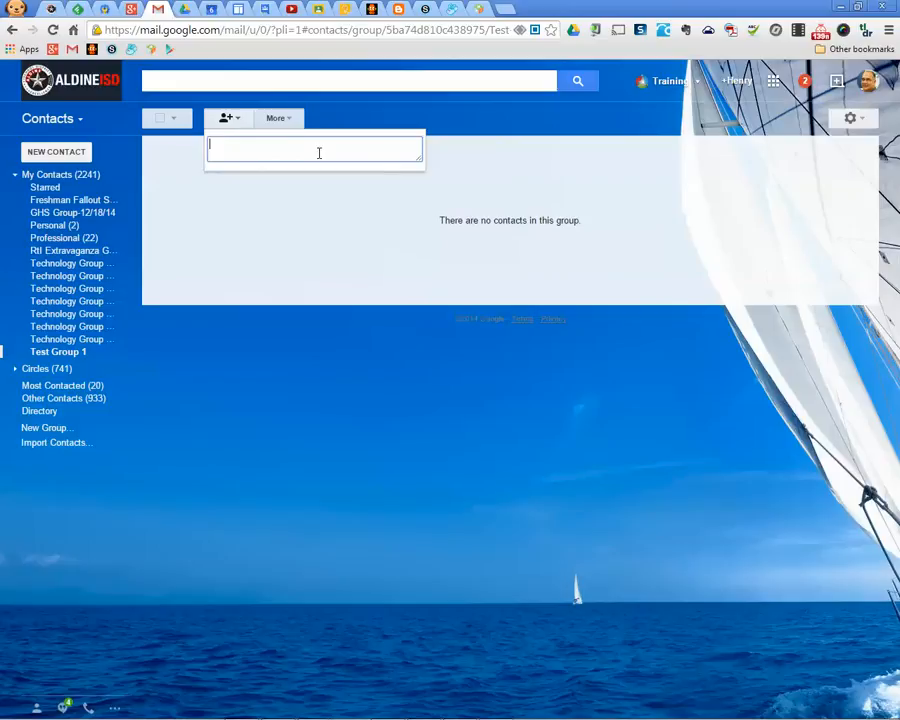
pyautogui.write('kevin')
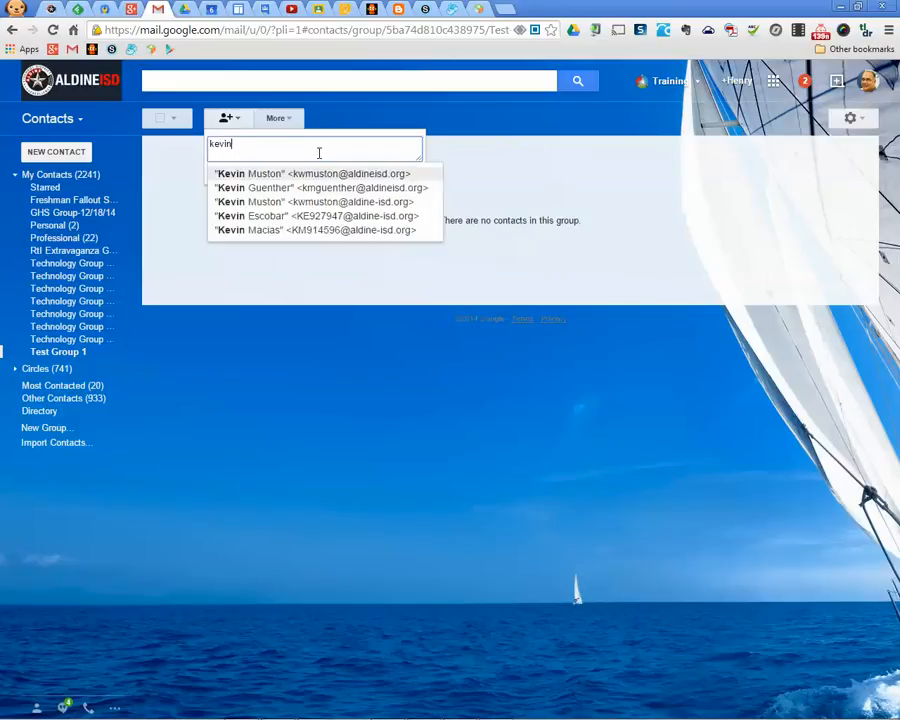
pyautogui.click(326, 188)
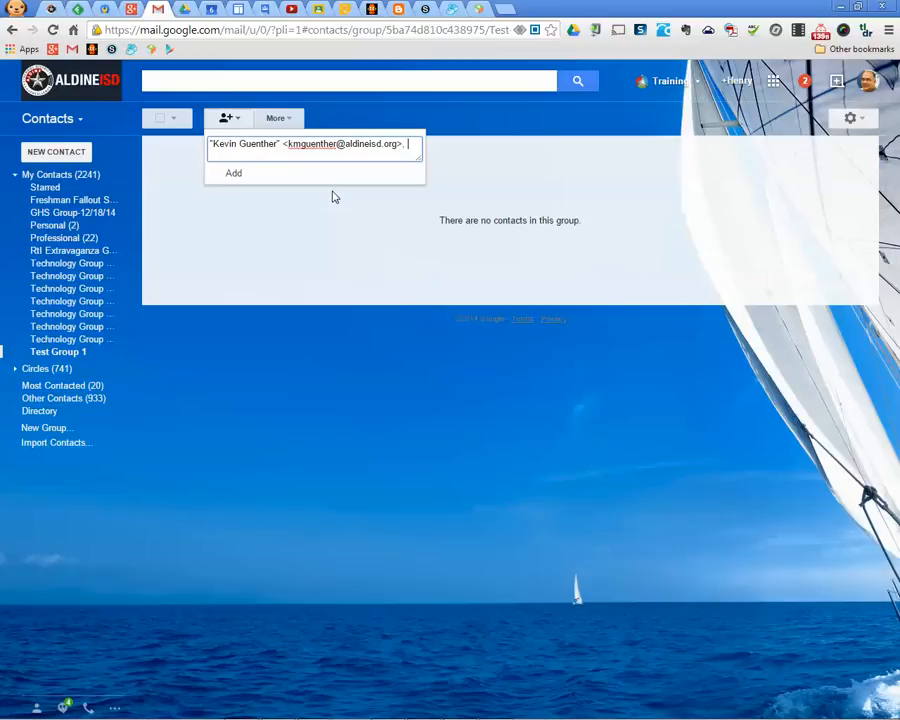
pyautogui.write('brandi')
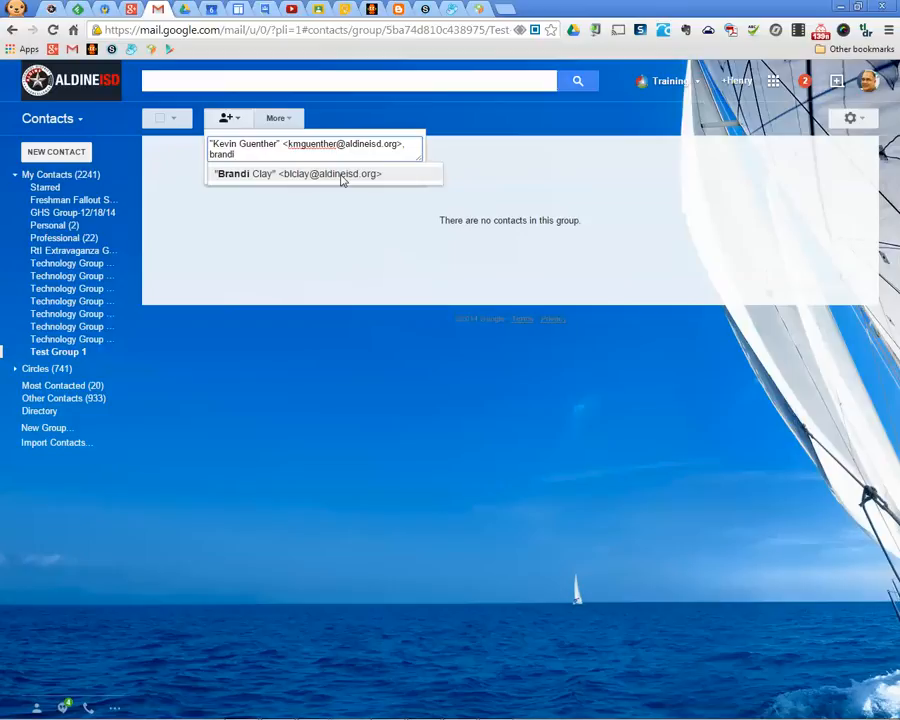
pyautogui.click(342, 175)
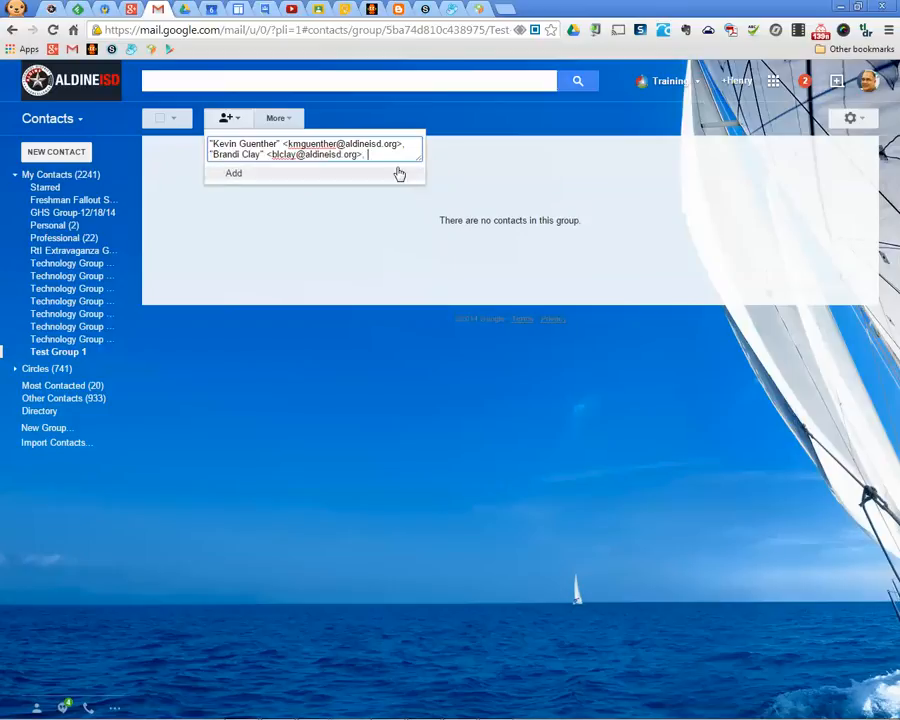
pyautogui.write('b')
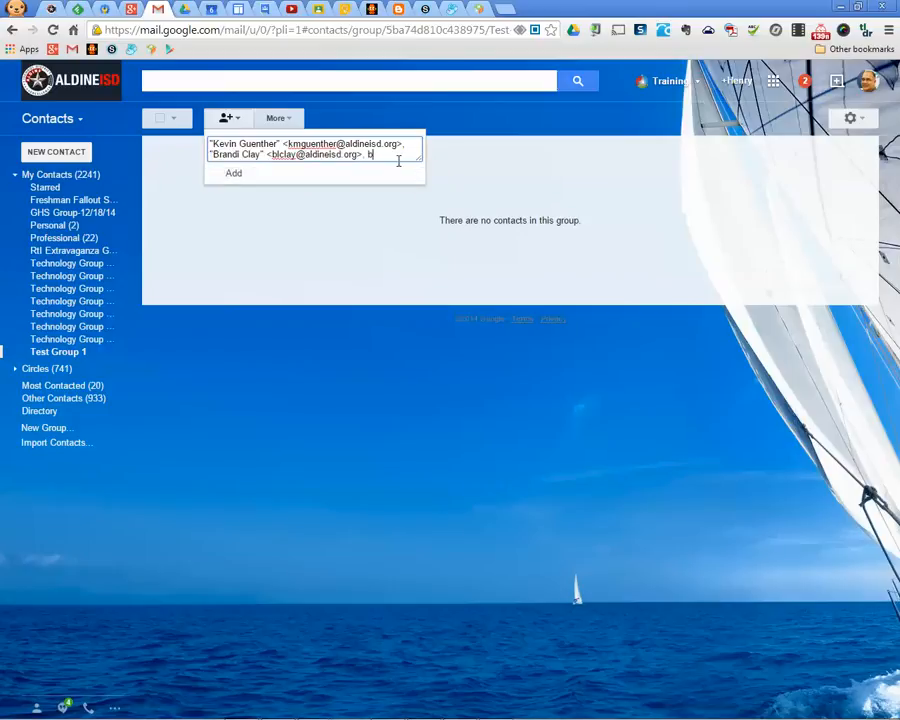
pyautogui.write('radley')
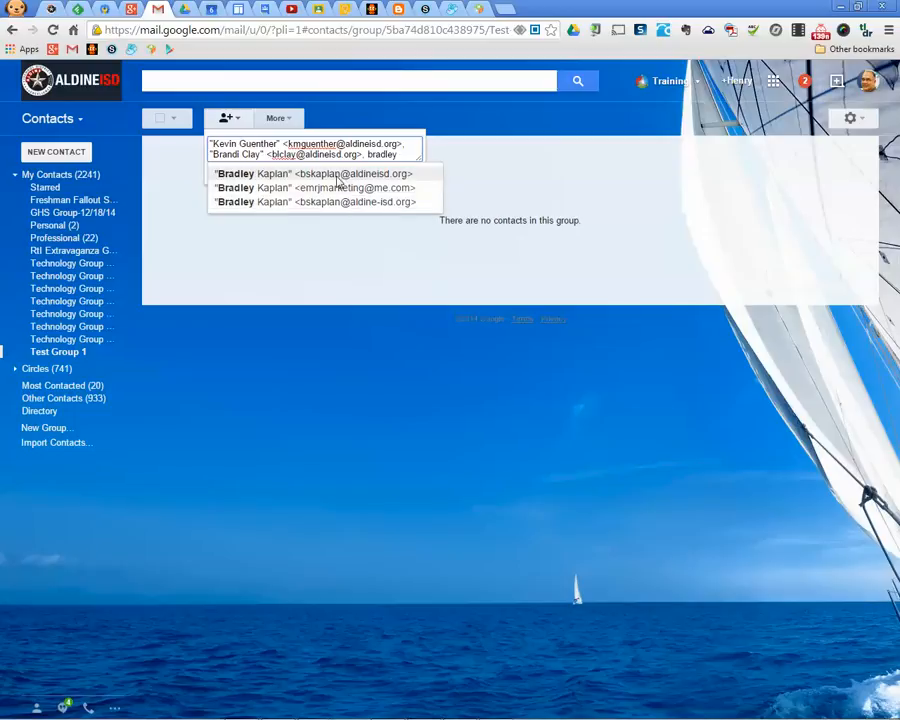
pyautogui.click(352, 174)
pyautogui.moveTo(419, 158); pyautogui.dragTo(463, 262)
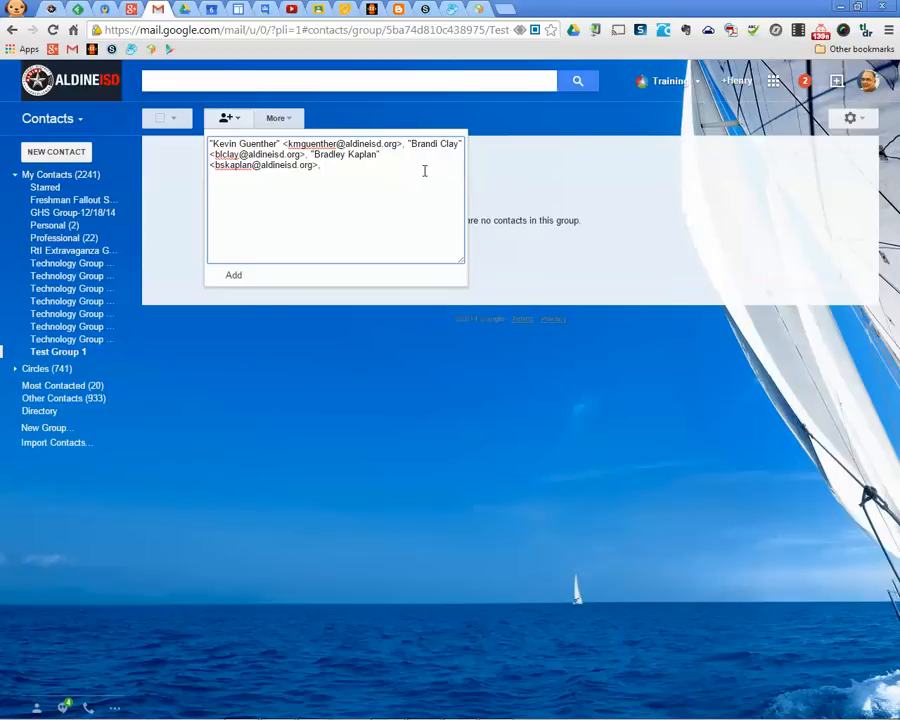
pyautogui.click(236, 274)
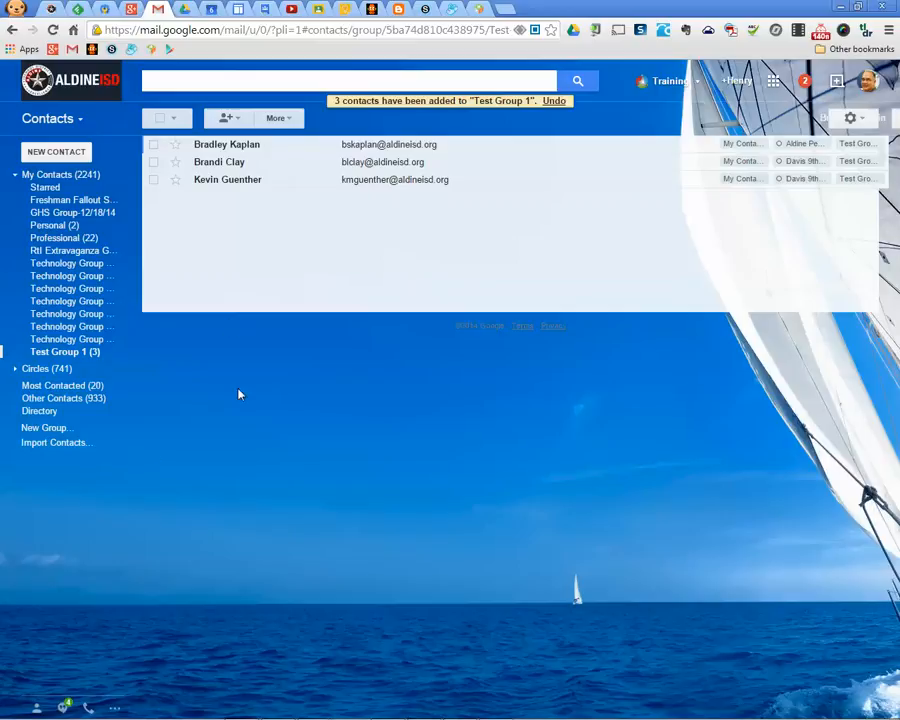
# Open the Directory listing the organisation's generic and student accounts
pyautogui.click(42, 415)
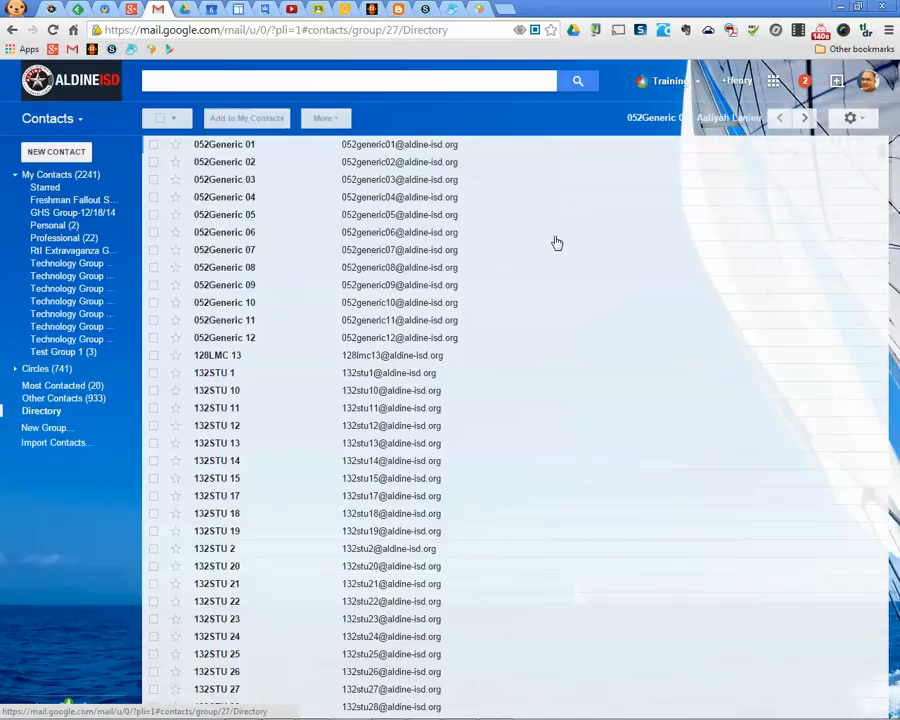
# Search the directory for the staff member and open their contact card
pyautogui.scroll(-5, 558, 246)
pyautogui.scroll(-7, 562, 252)
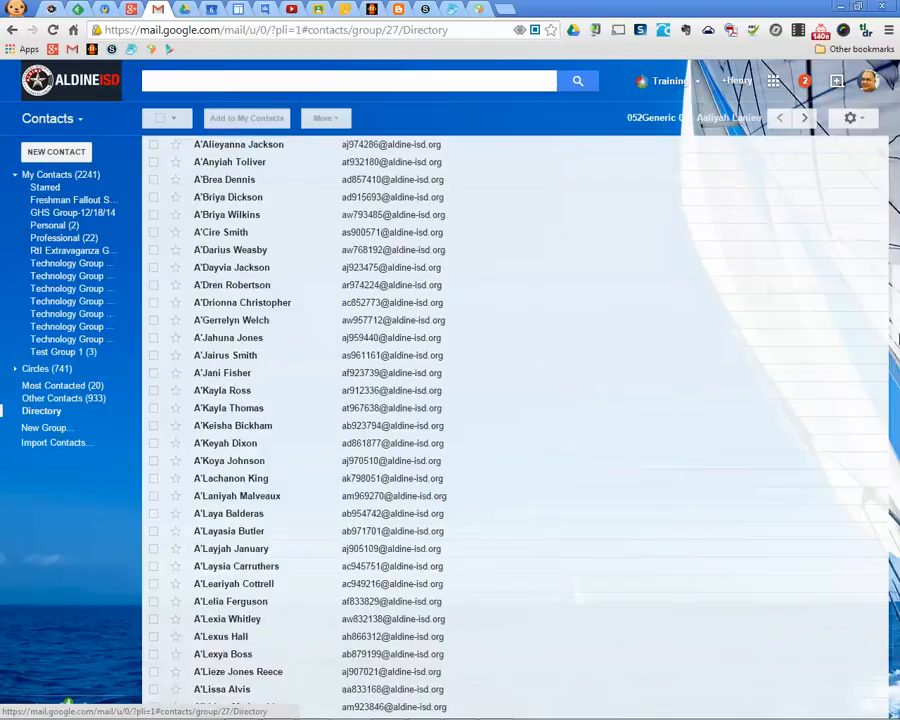
pyautogui.moveTo(897, 370); pyautogui.dragTo(877, 190)
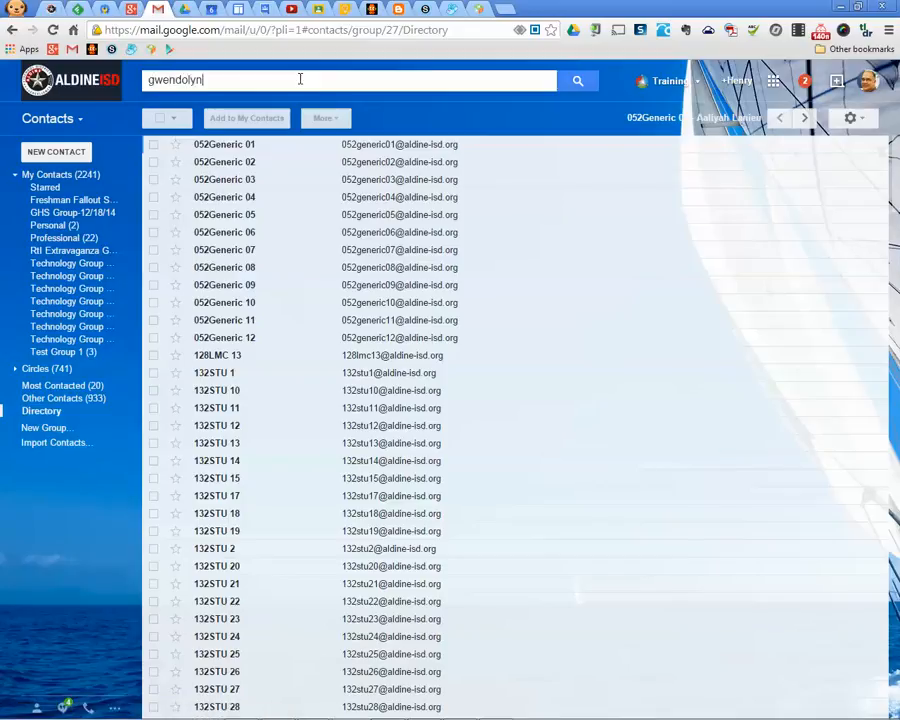
pyautogui.write('nash')
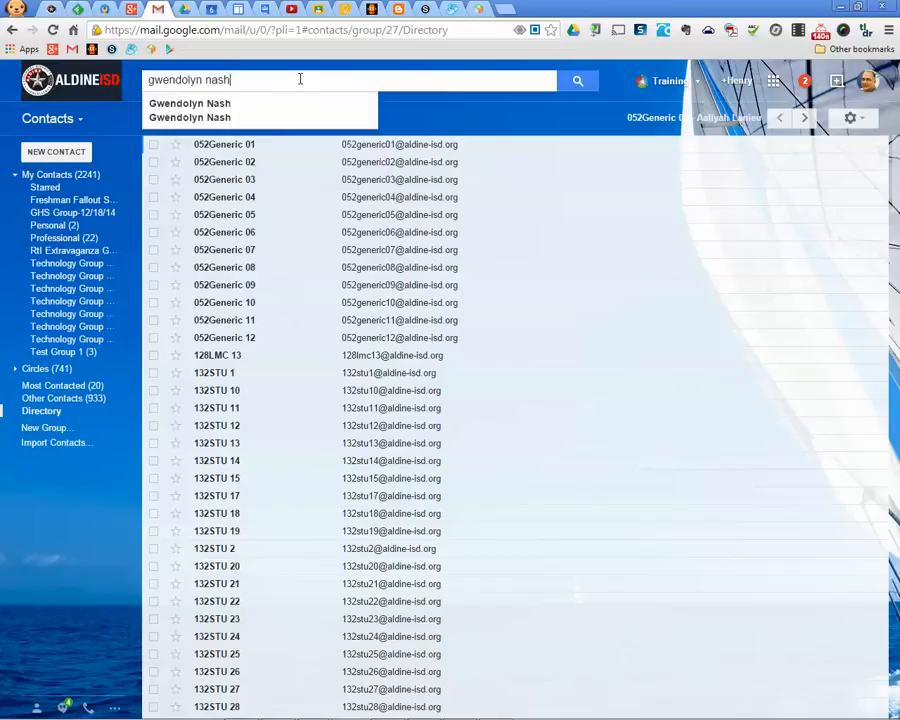
pyautogui.click(160, 104)
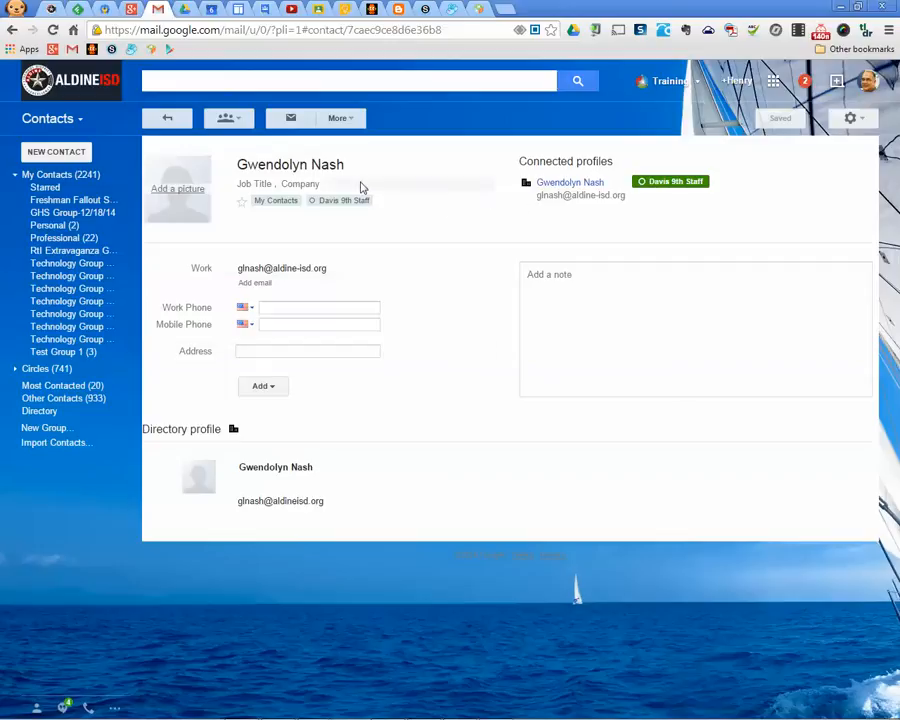
# Tick Test Group 1 in the contact's Groups list, apply it, and view the group
pyautogui.click(230, 119)
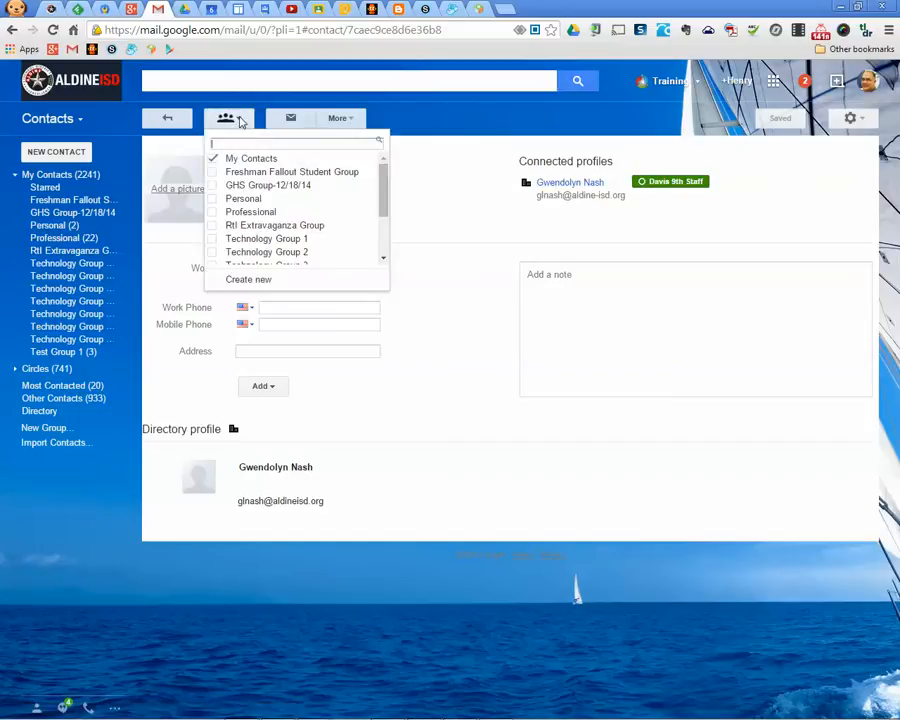
pyautogui.scroll(-3, 260, 216)
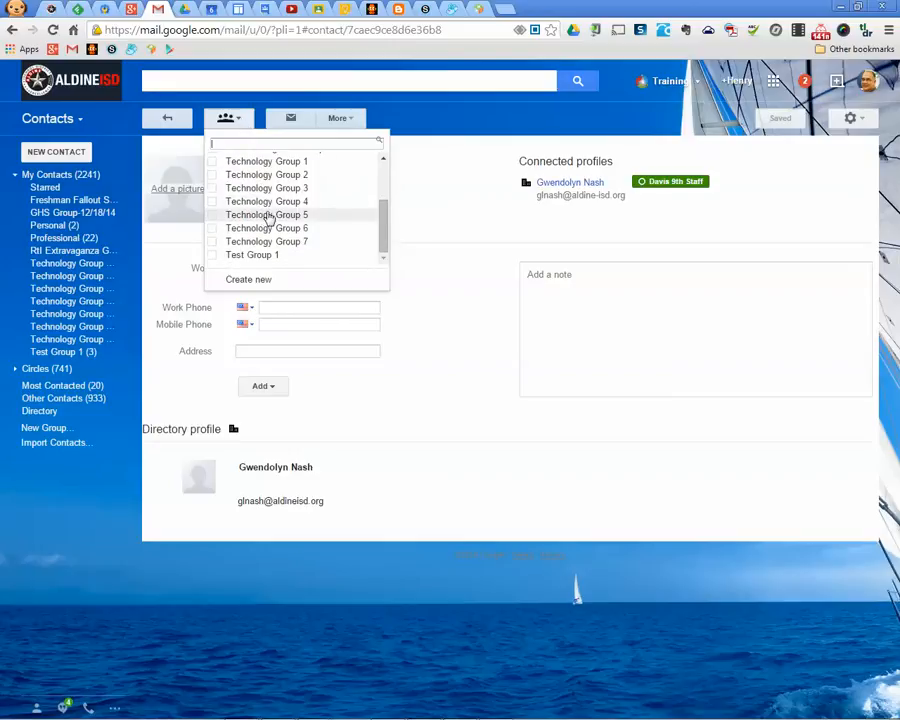
pyautogui.click(213, 257)
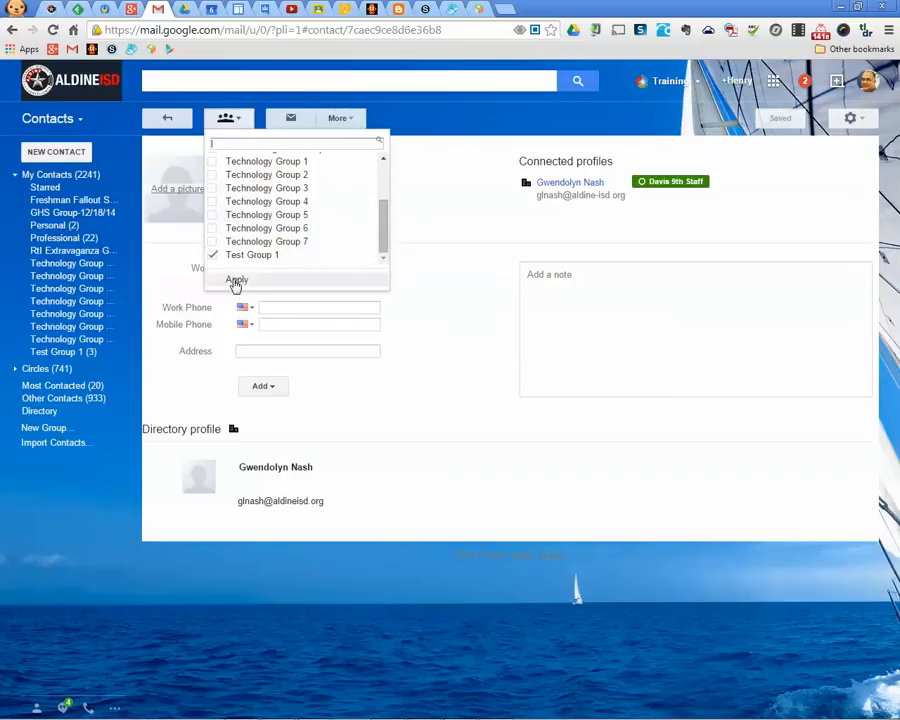
pyautogui.click(236, 280)
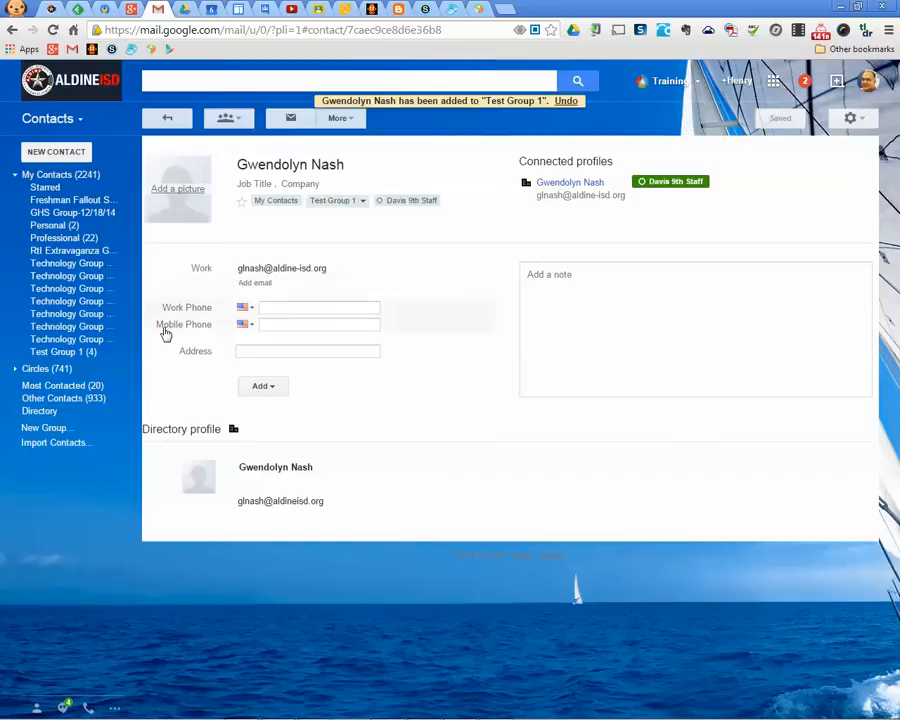
pyautogui.click(68, 354)
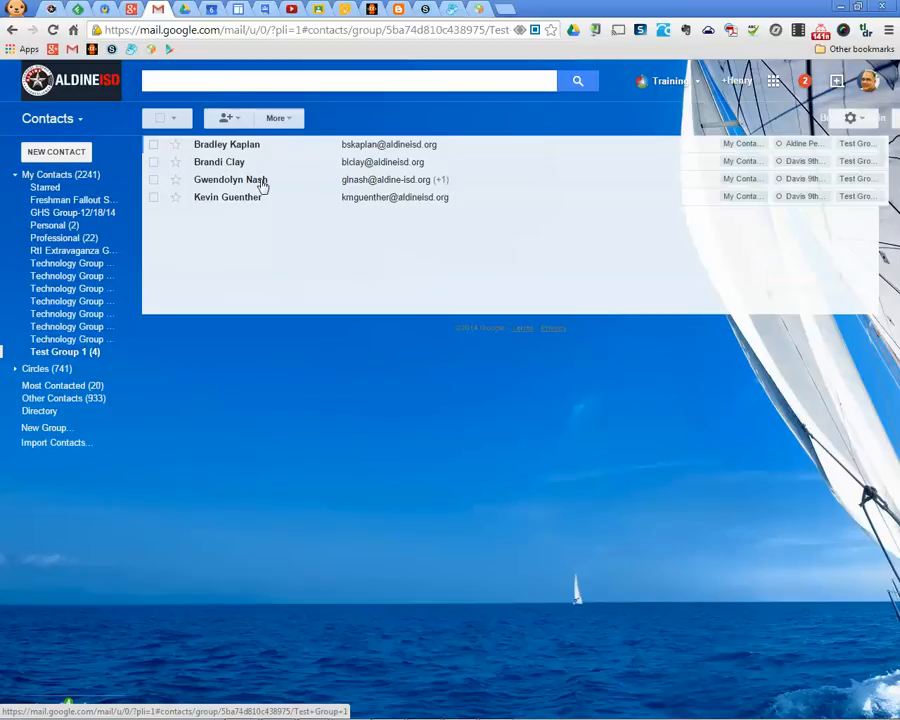
# Check the new member's details, then return to the four-member Test Group 1 list
pyautogui.click(226, 184)
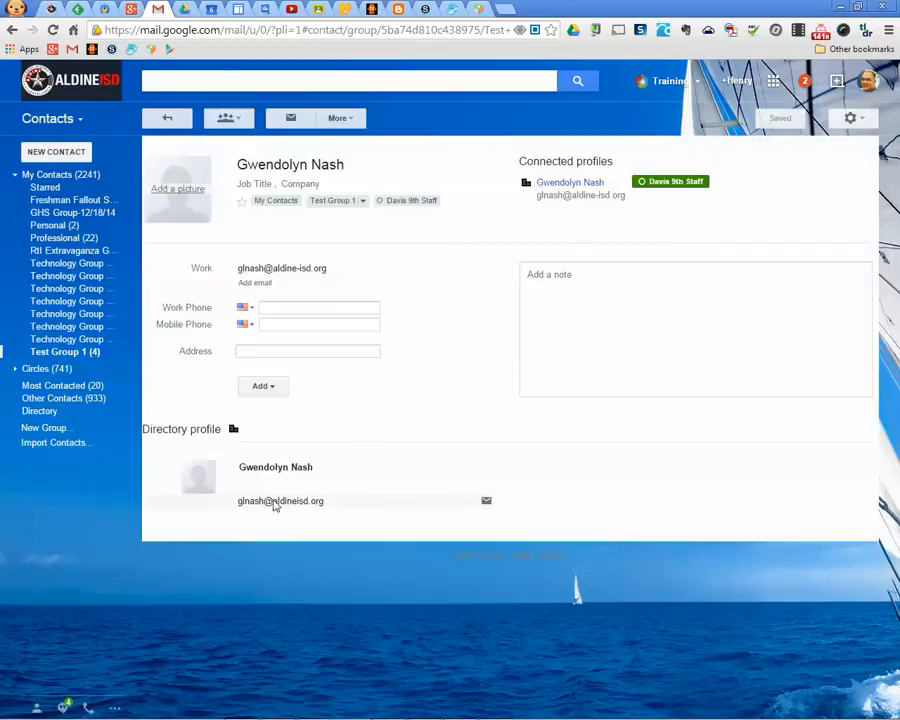
pyautogui.moveTo(277, 507)
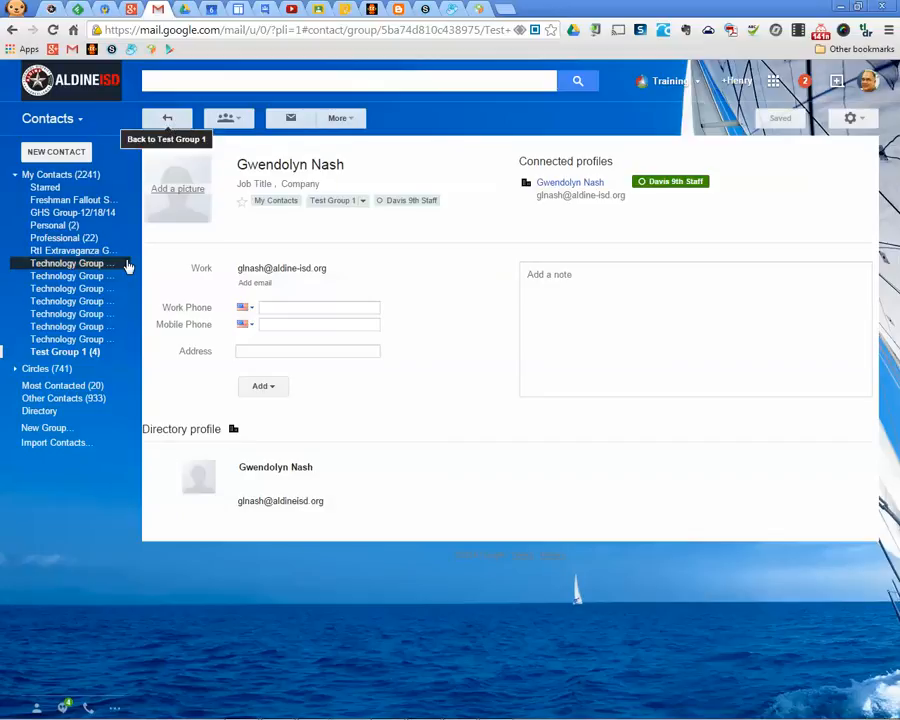
pyautogui.click(66, 352)
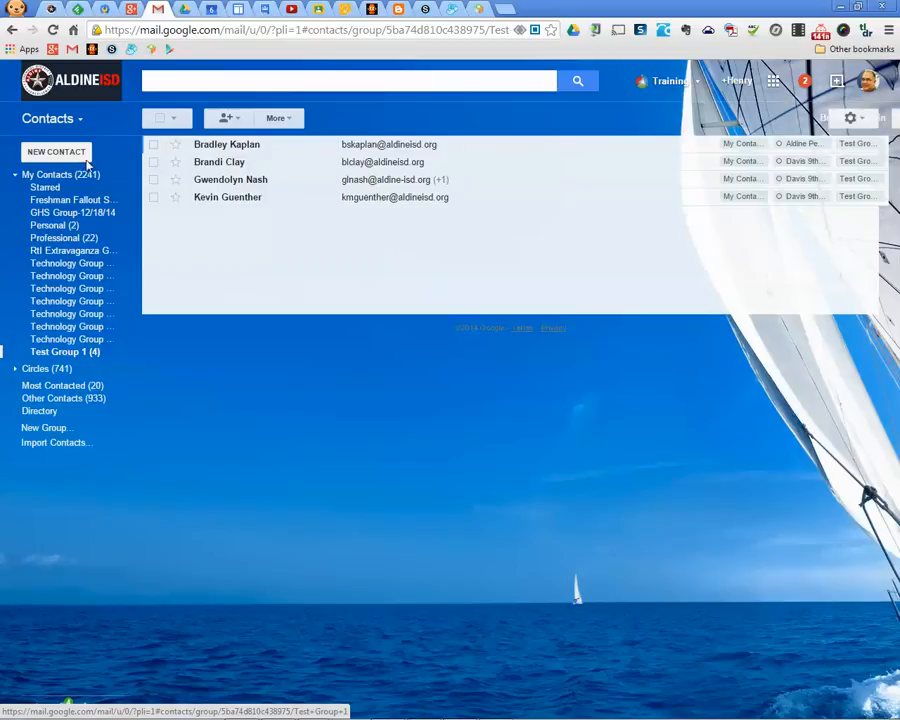
# Address a new Gmail message to Test Group 1, showing its four members, then discard it
pyautogui.click(56, 121)
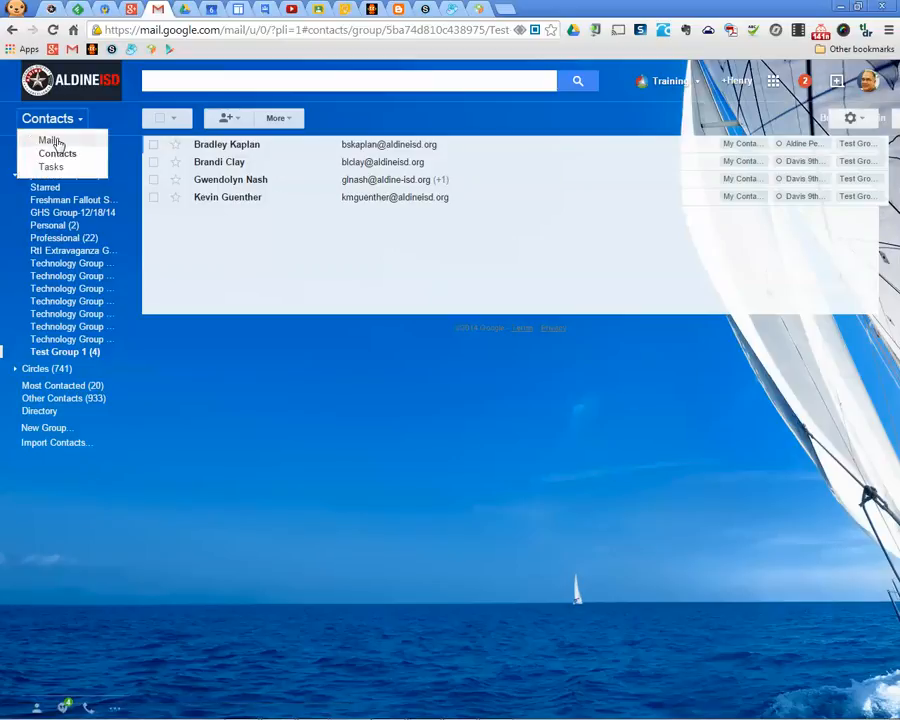
pyautogui.click(50, 141)
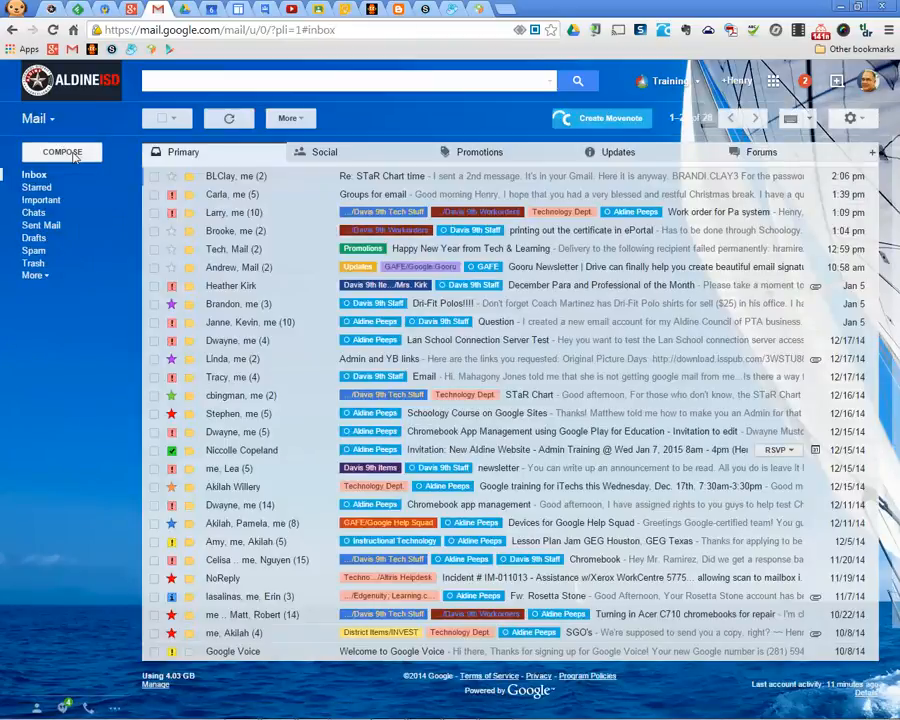
pyautogui.click(74, 155)
pyautogui.write('test group')
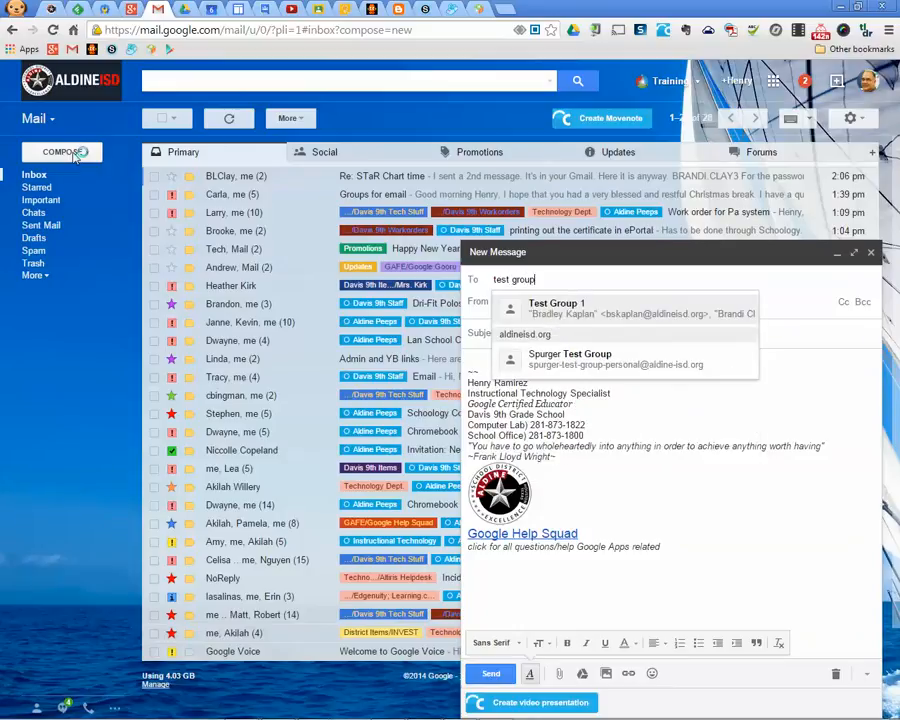
pyautogui.click(546, 308)
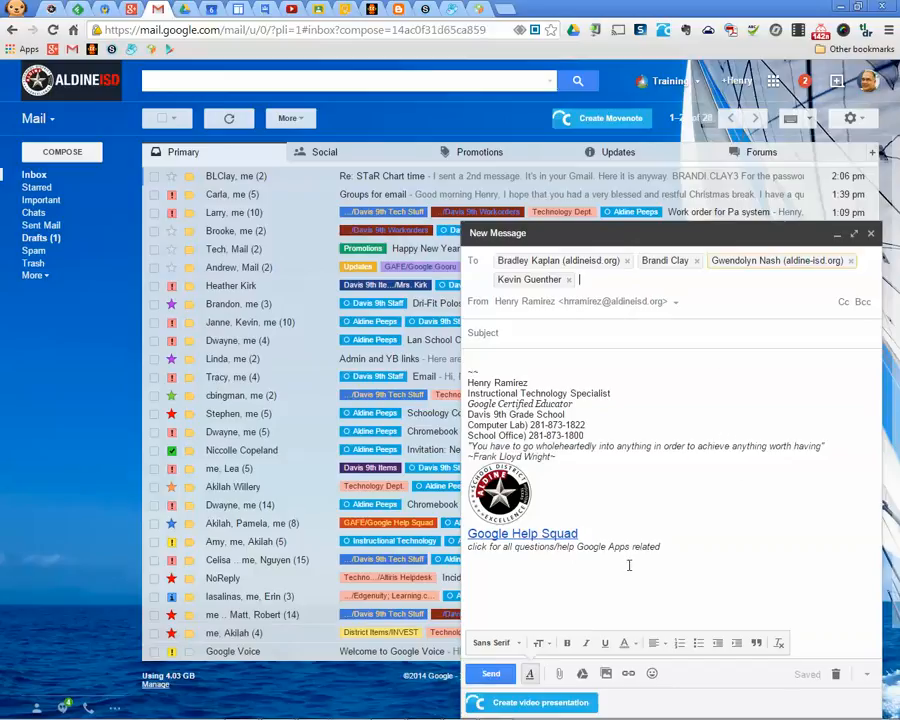
pyautogui.click(836, 674)
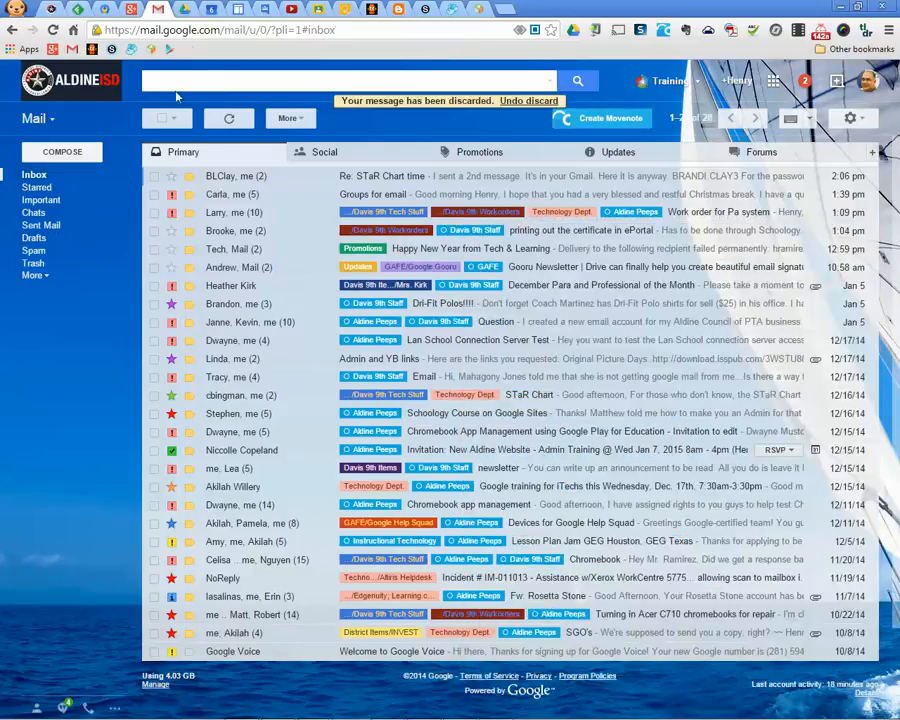
pyautogui.click(186, 9)
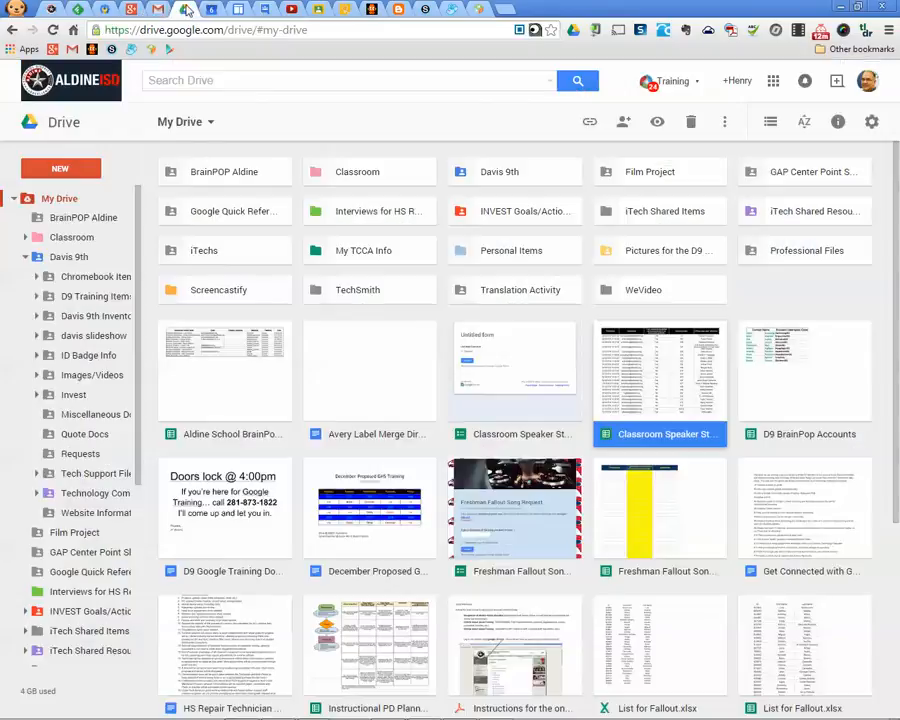
# Add Test Group 1 in the share dialog for D9 BrainPop Accounts, then cancel and close
pyautogui.click(816, 392)
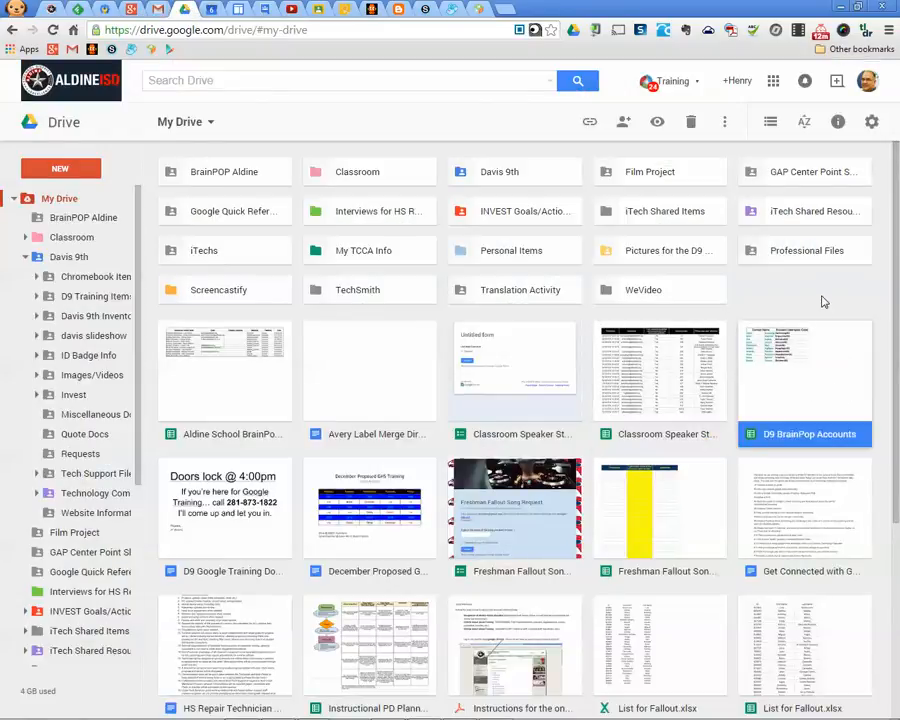
pyautogui.click(623, 121)
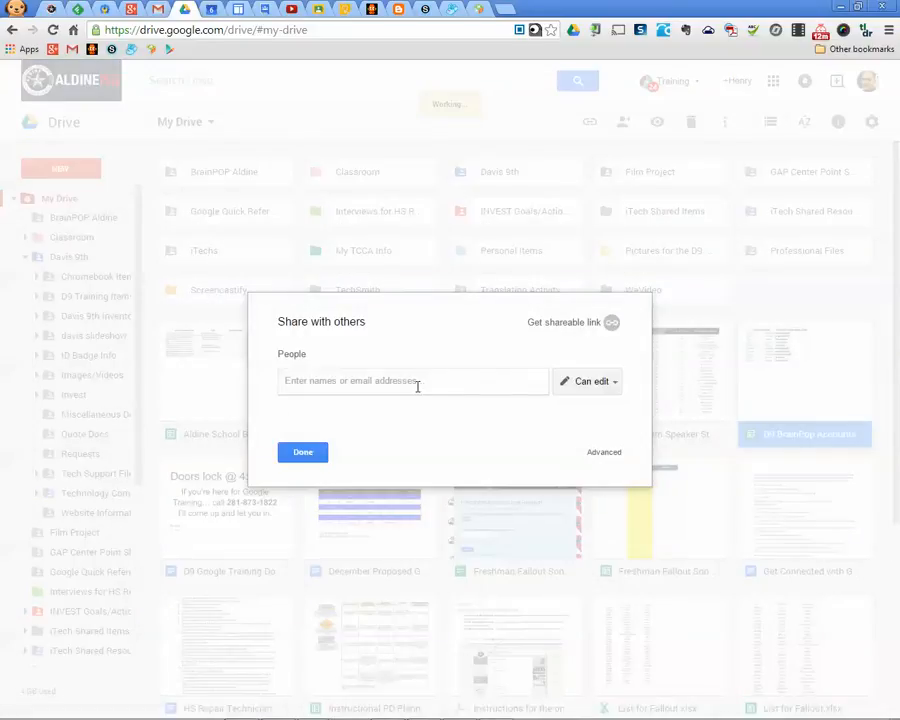
pyautogui.write('Test Group')
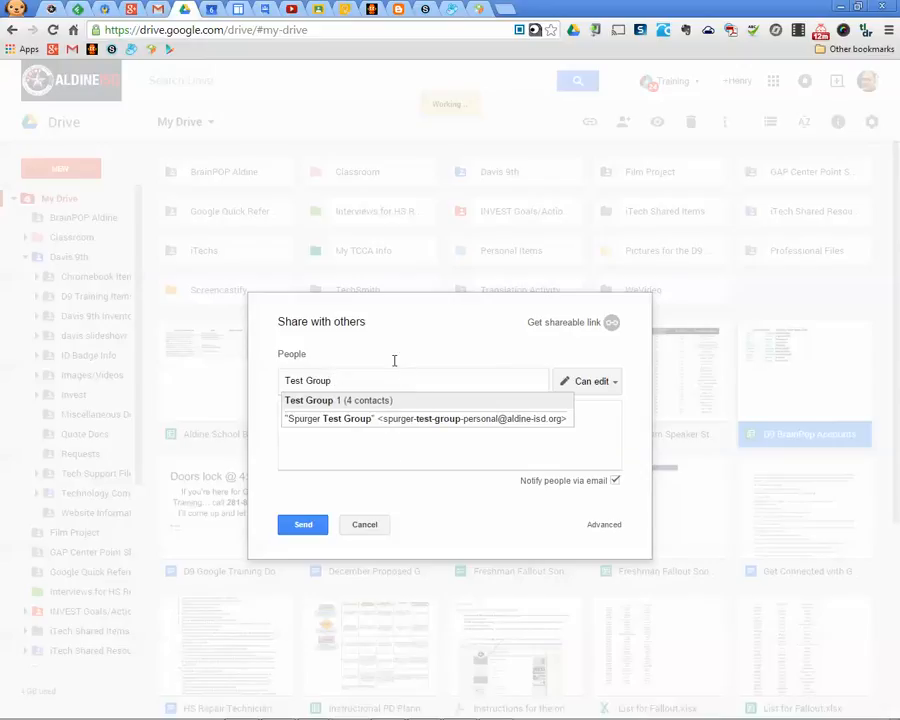
pyautogui.click(333, 401)
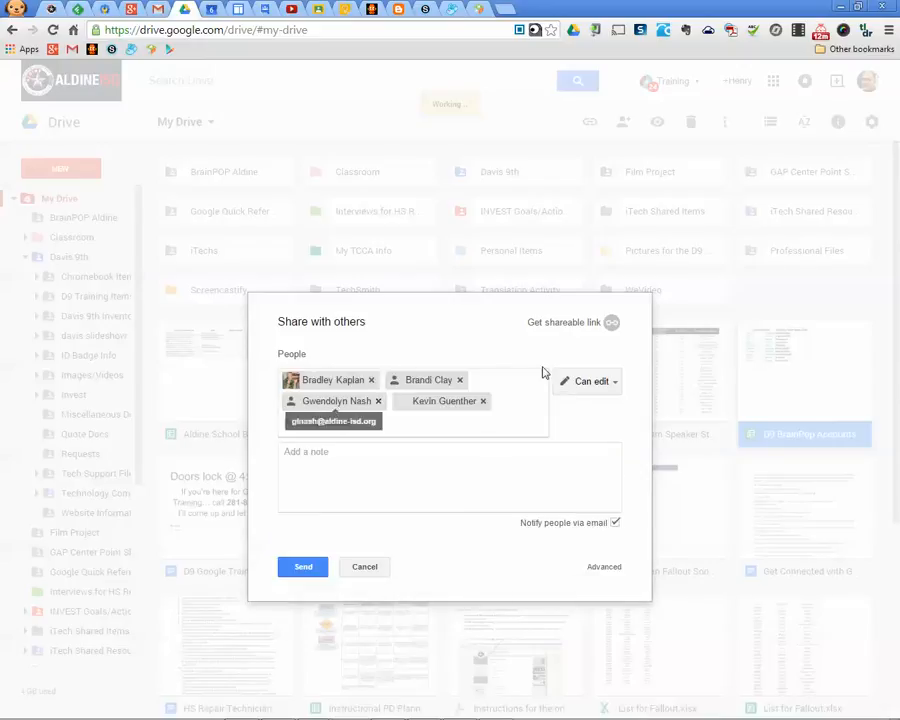
pyautogui.click(370, 569)
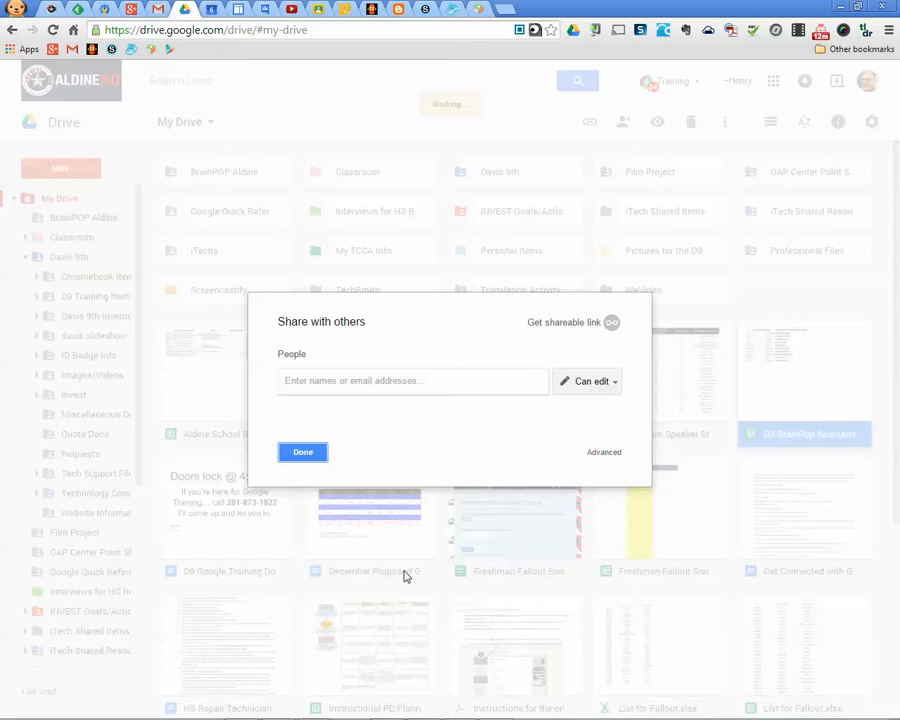
pyautogui.click(304, 452)
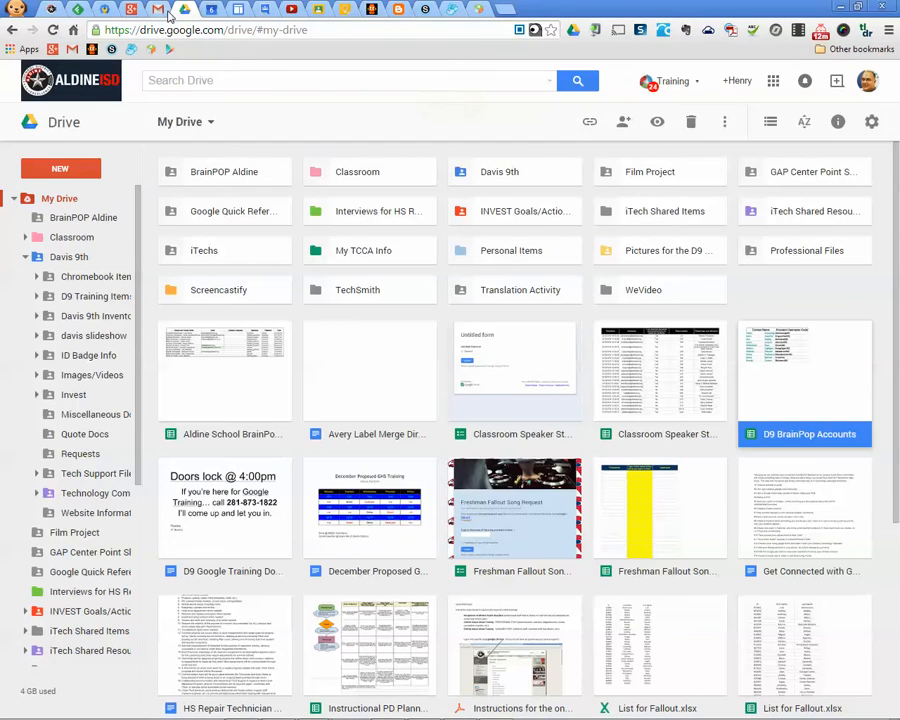
# Cycle through the Gmail and Drive tabs, ending on Google Calendar
pyautogui.click(160, 10)
pyautogui.click(186, 10)
pyautogui.click(211, 9)
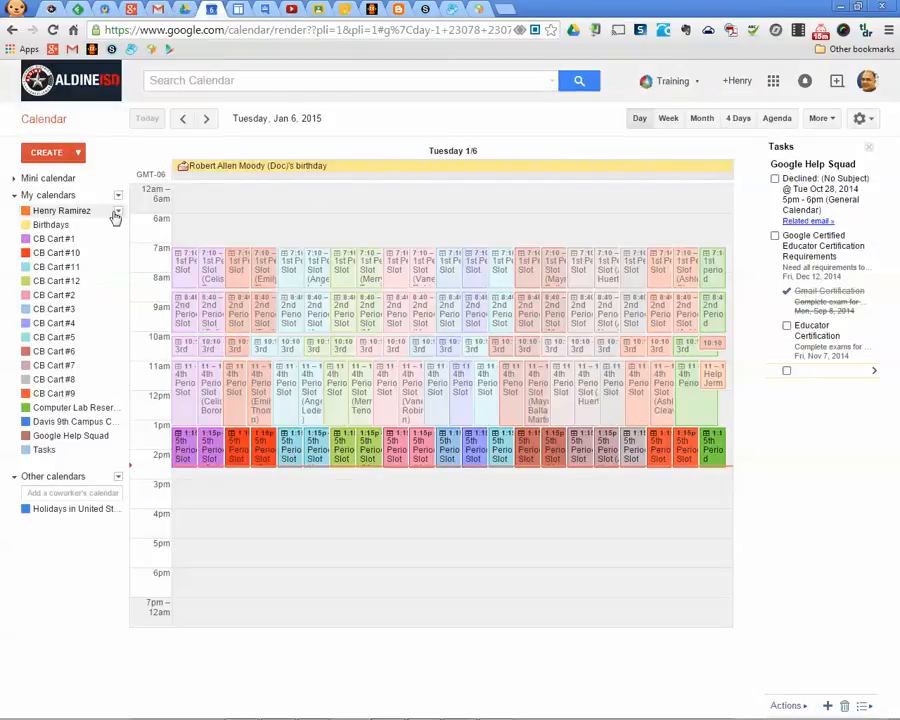
# Enter Test Group 1 in your calendar's sharing settings, then leave without saving
pyautogui.click(118, 211)
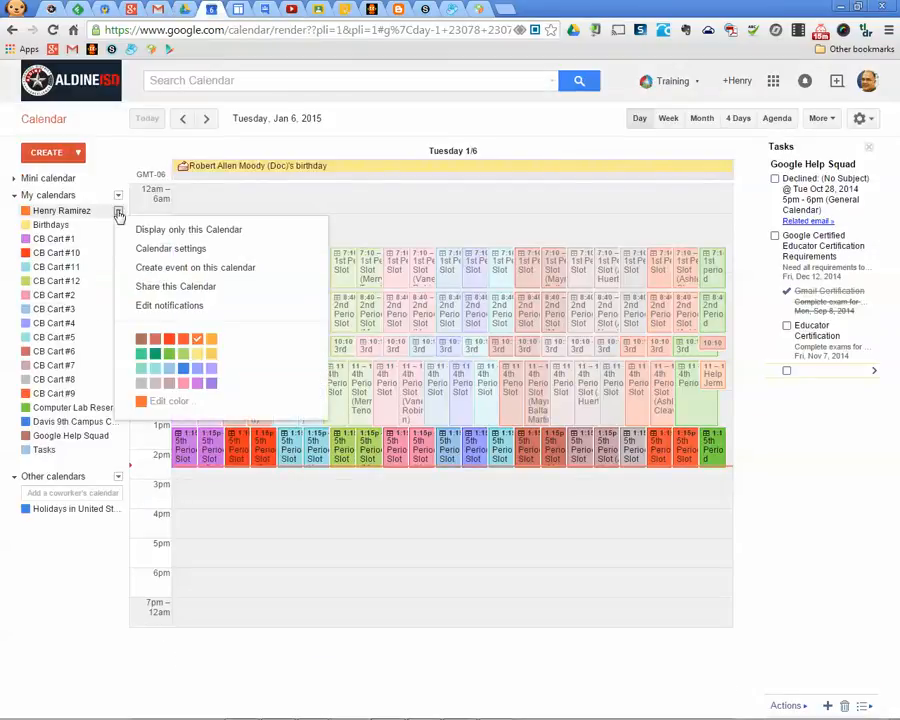
pyautogui.click(176, 287)
pyautogui.click(132, 294)
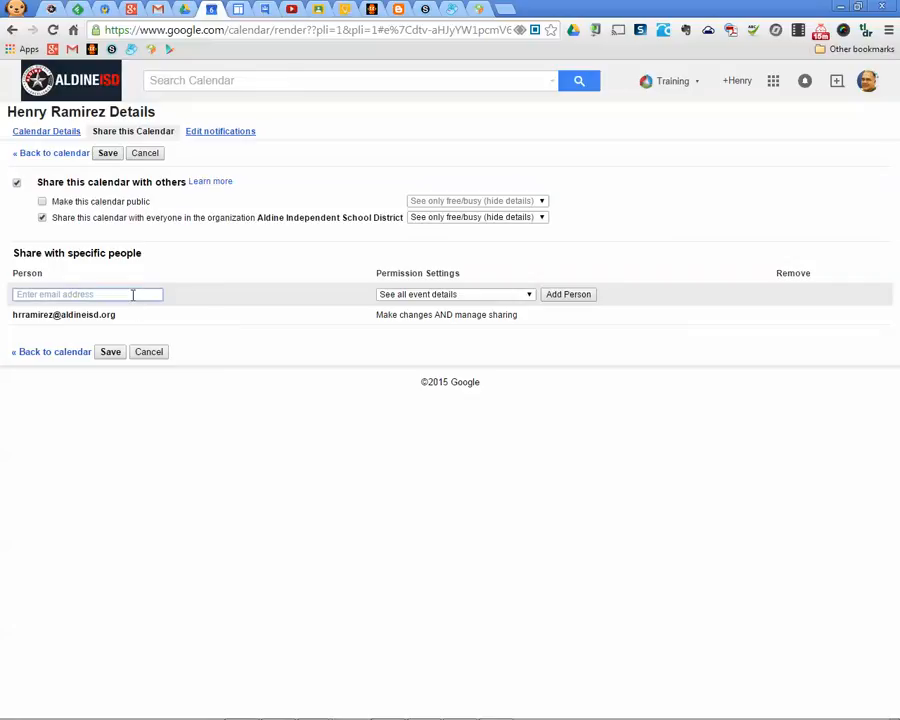
pyautogui.write('Test Group 1')
pyautogui.click(149, 353)
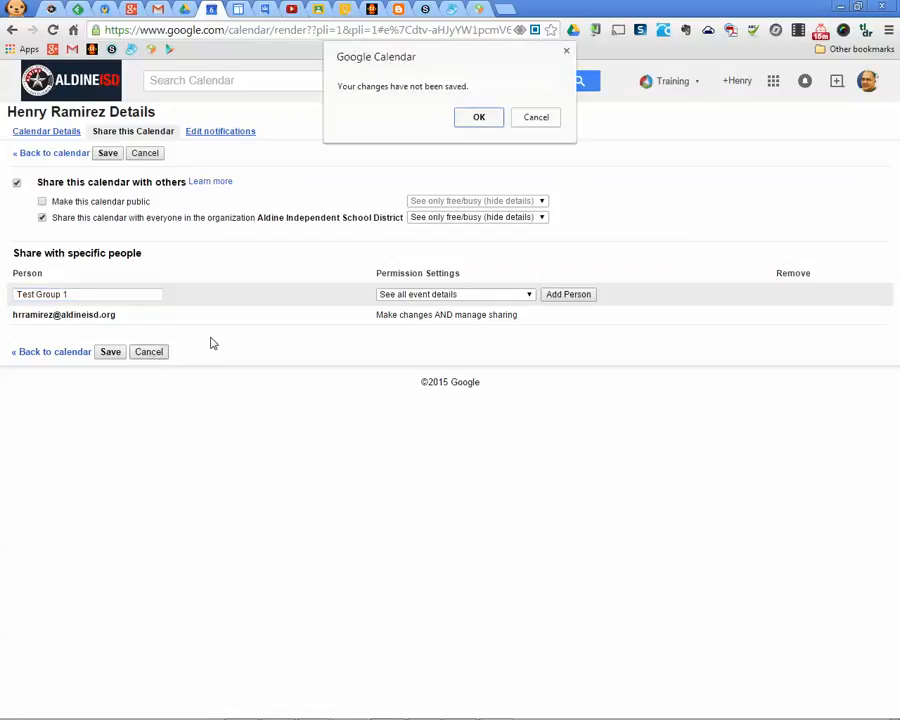
pyautogui.click(479, 118)
pyautogui.click(157, 9)
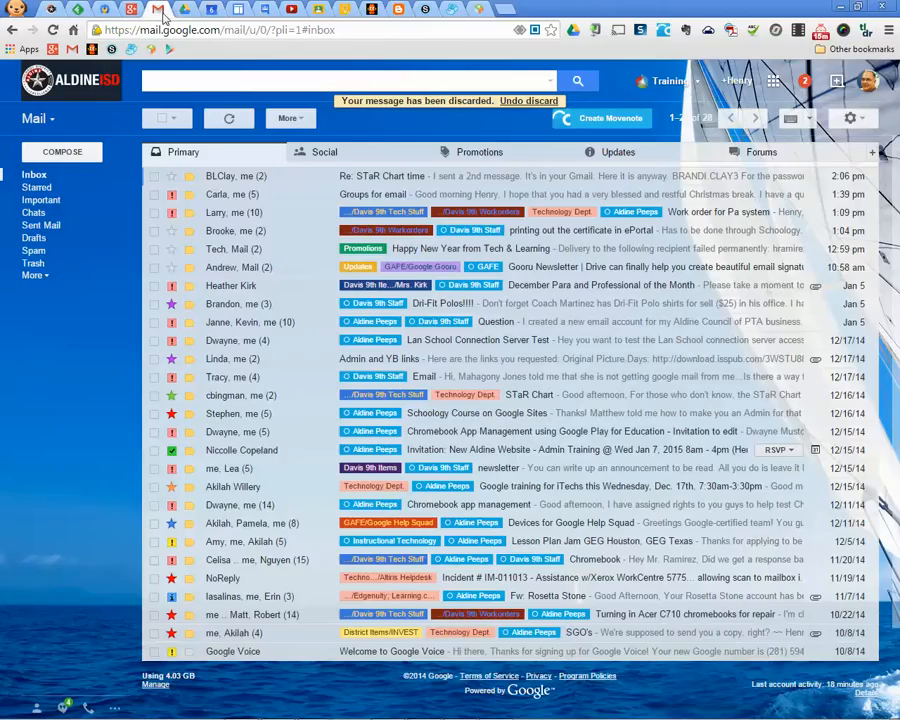
# Cycle through the Gmail and Drive tabs, ending on Calendar's Tuesday, Jan 6, 2015 view
pyautogui.click(35, 118)
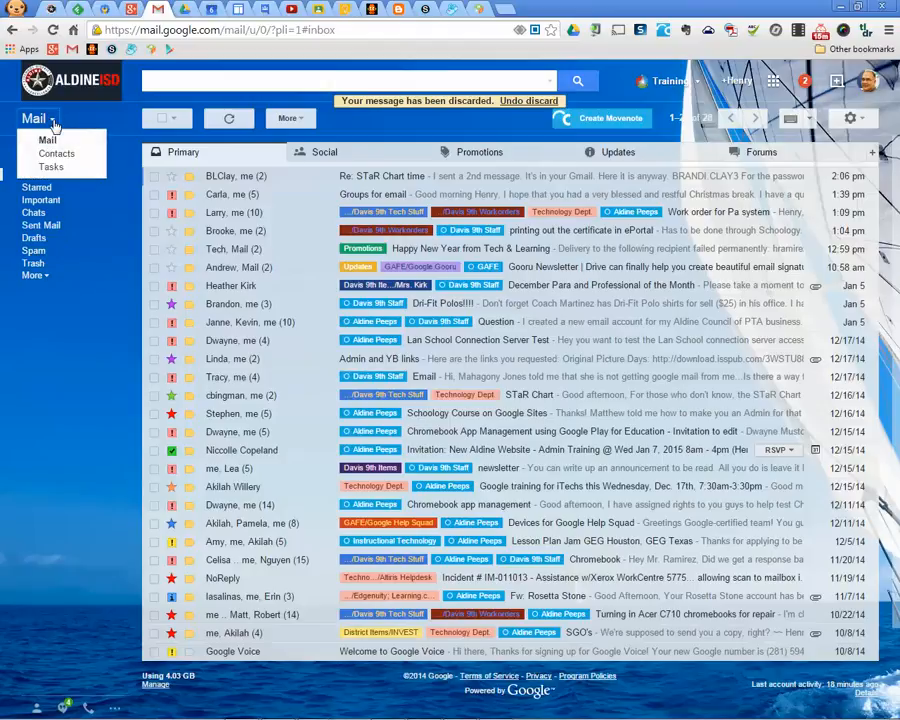
pyautogui.click(74, 378)
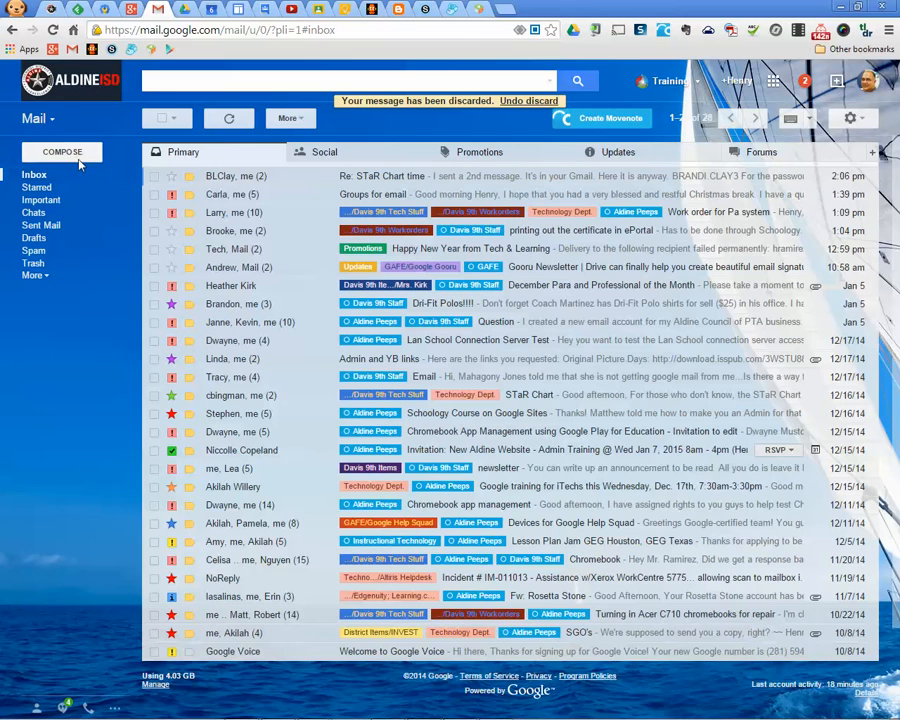
pyautogui.click(184, 9)
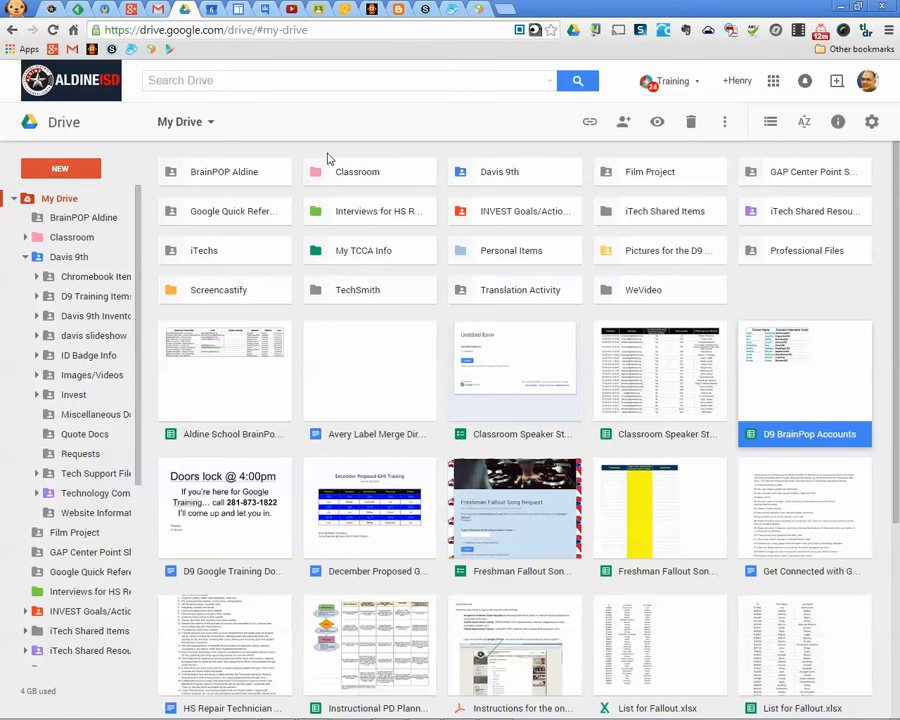
pyautogui.click(160, 8)
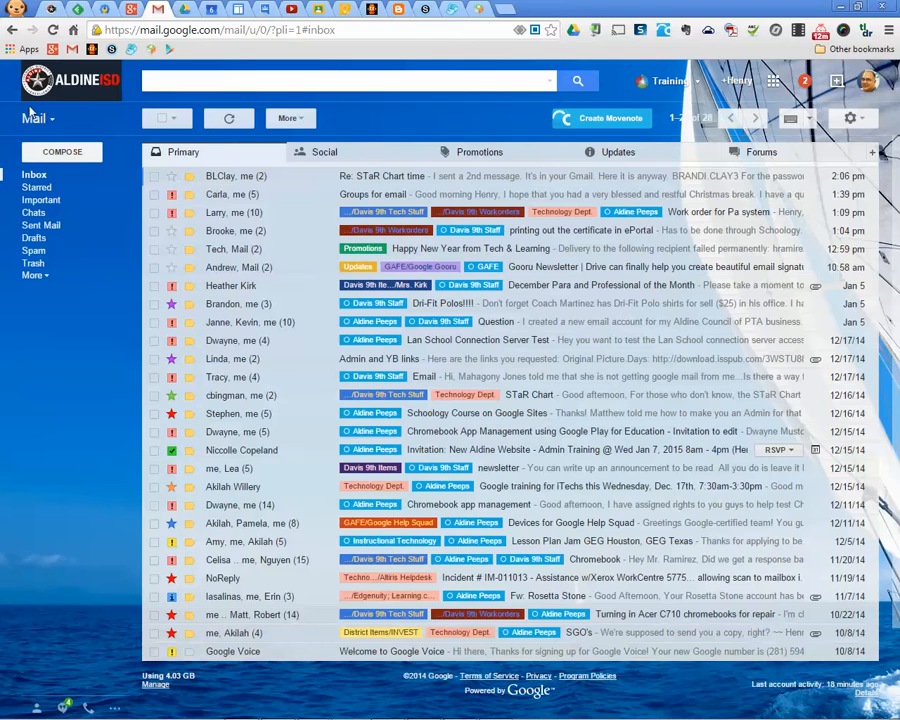
pyautogui.click(32, 118)
pyautogui.click(55, 338)
pyautogui.click(210, 8)
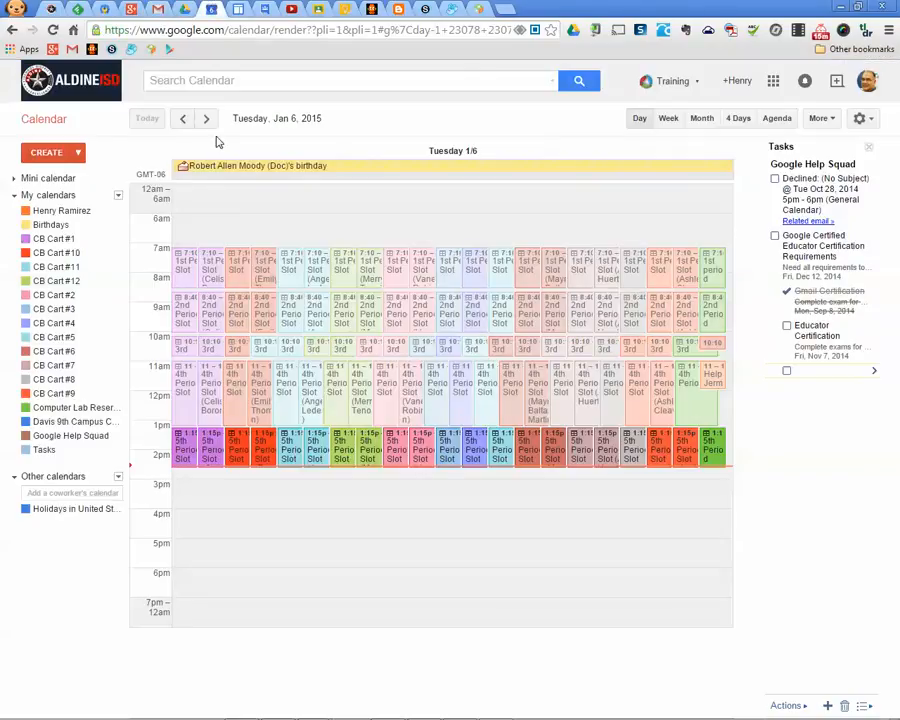
# Create the group 'Test Group 1', dismiss the confirmation, and open its member management
pyautogui.click(266, 9)
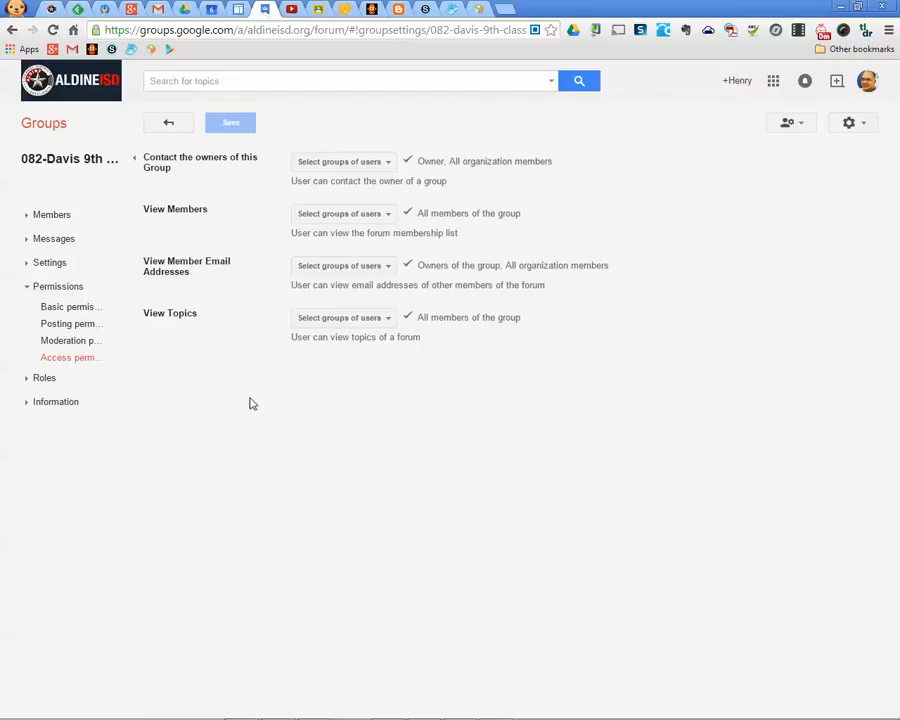
pyautogui.click(53, 130)
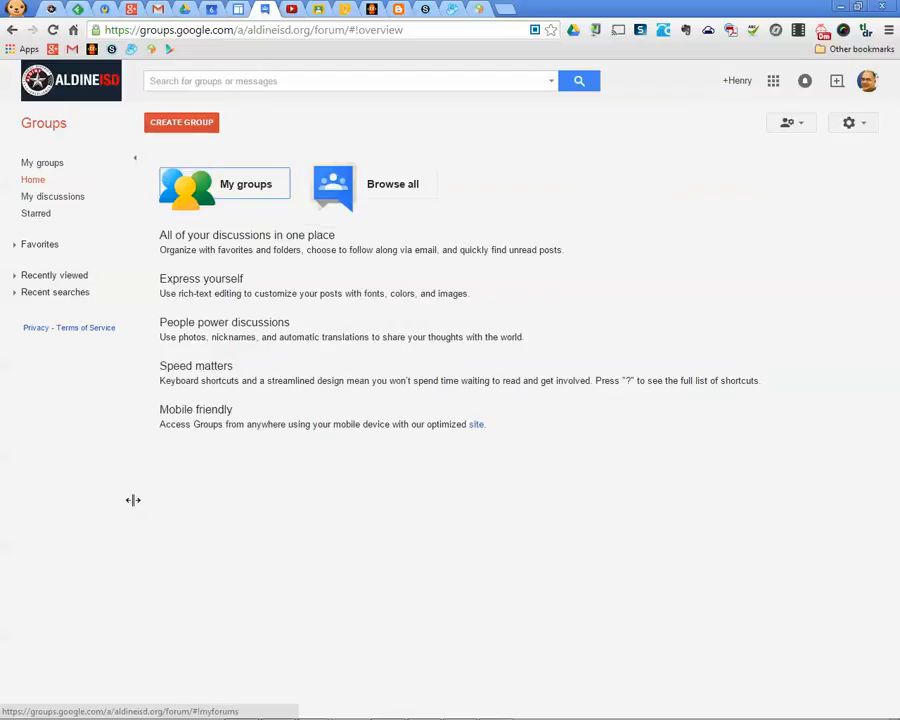
pyautogui.click(186, 124)
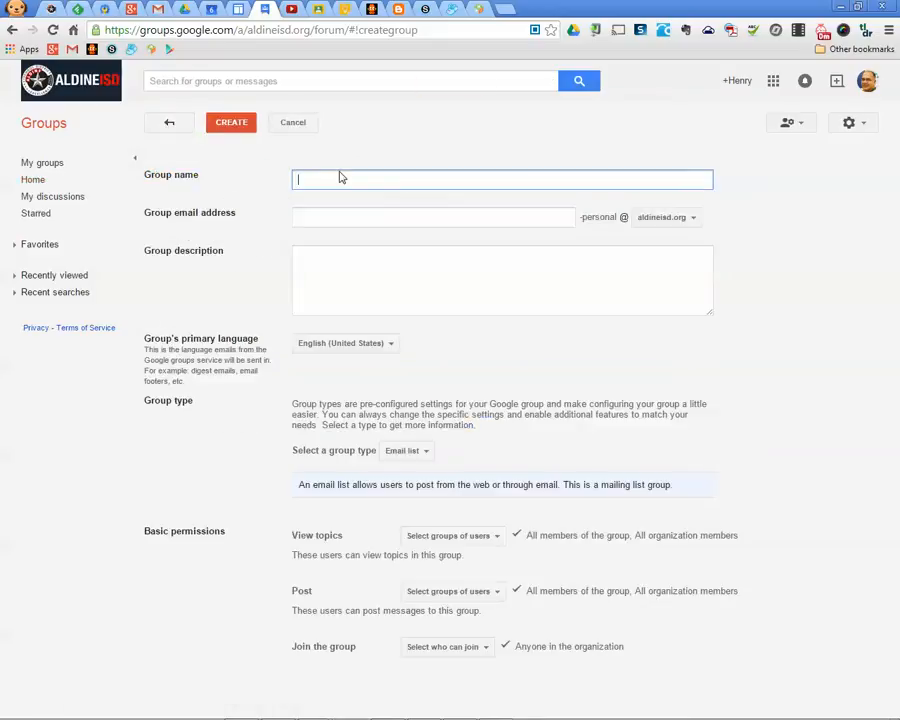
pyautogui.write('Test ')
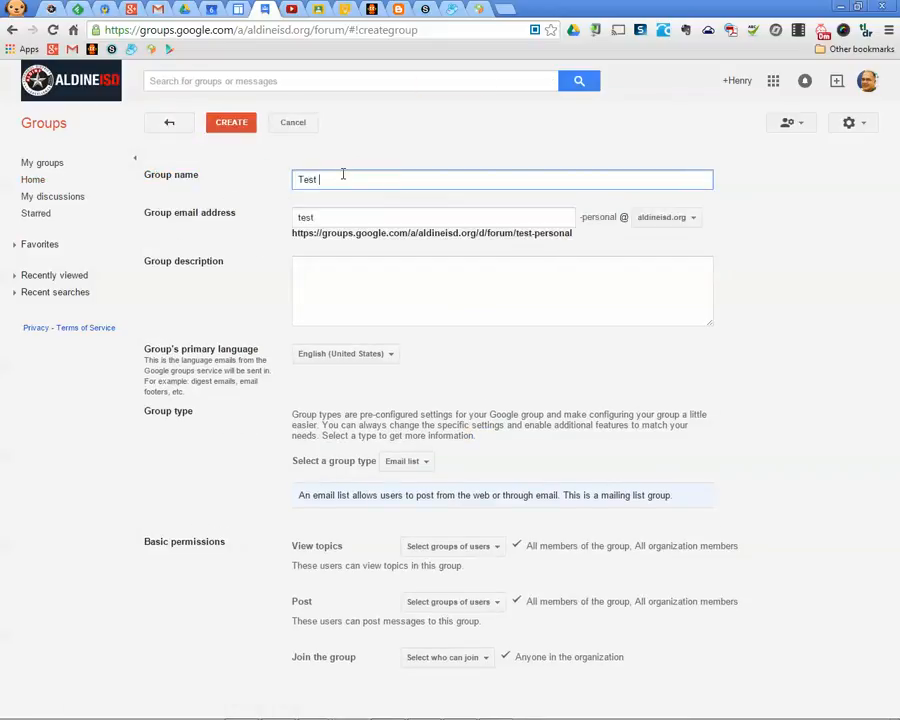
pyautogui.write('Group 1')
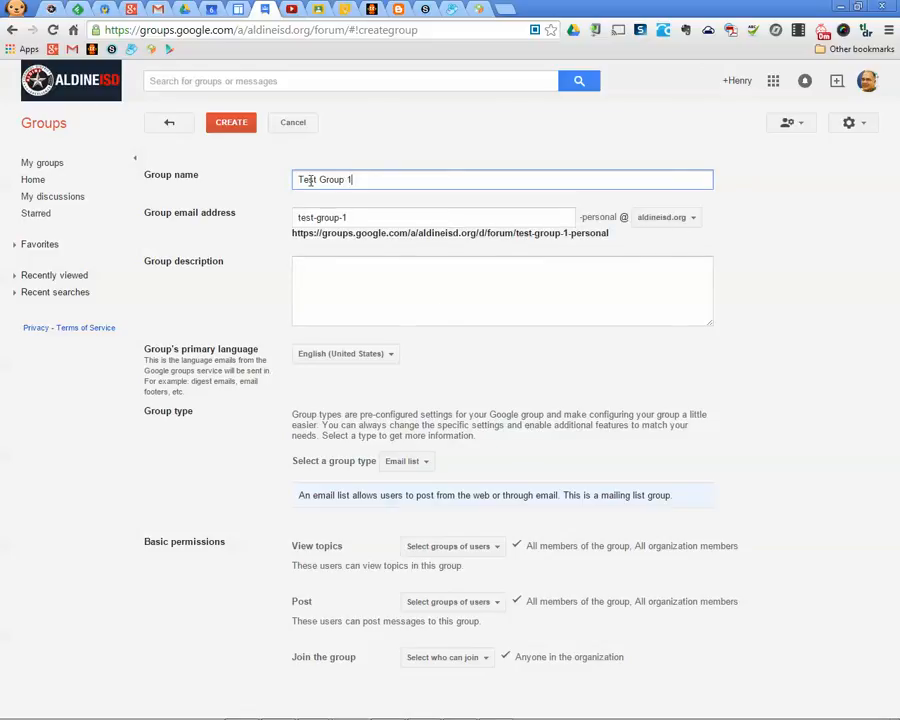
pyautogui.click(234, 124)
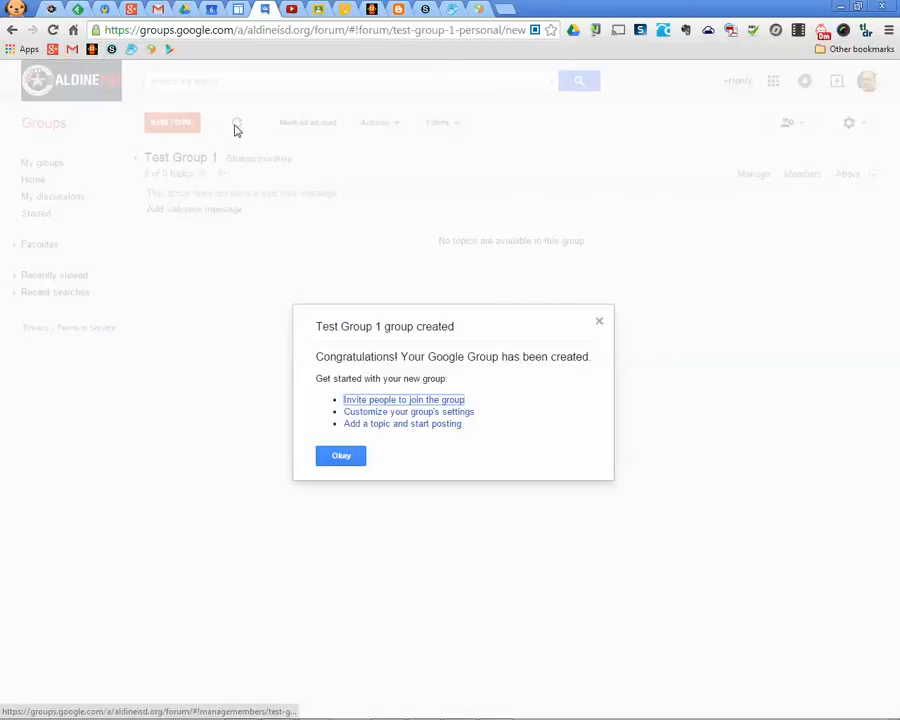
pyautogui.click(343, 456)
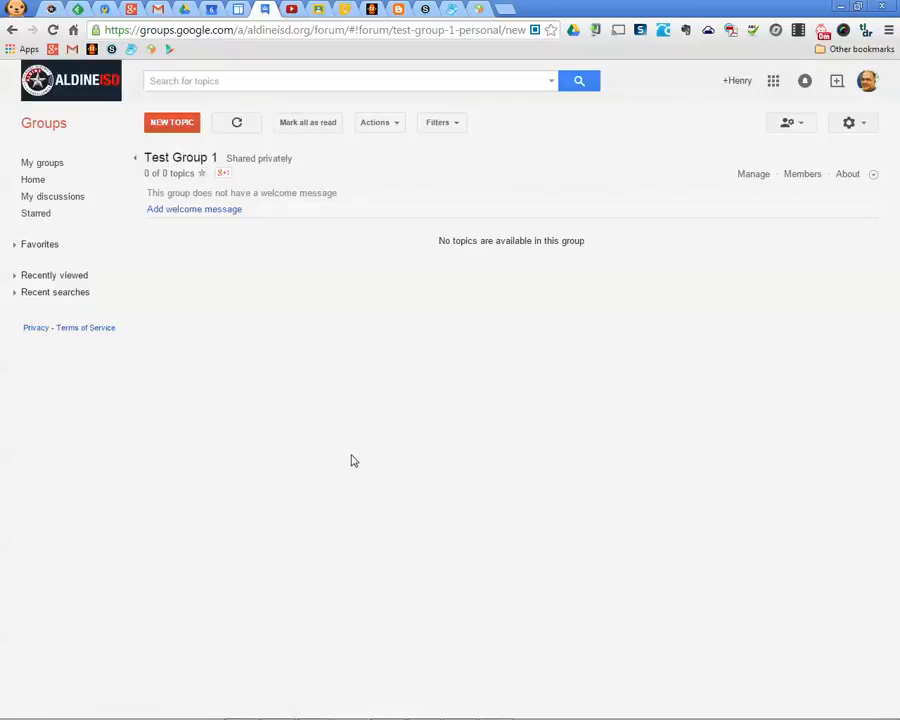
pyautogui.click(754, 176)
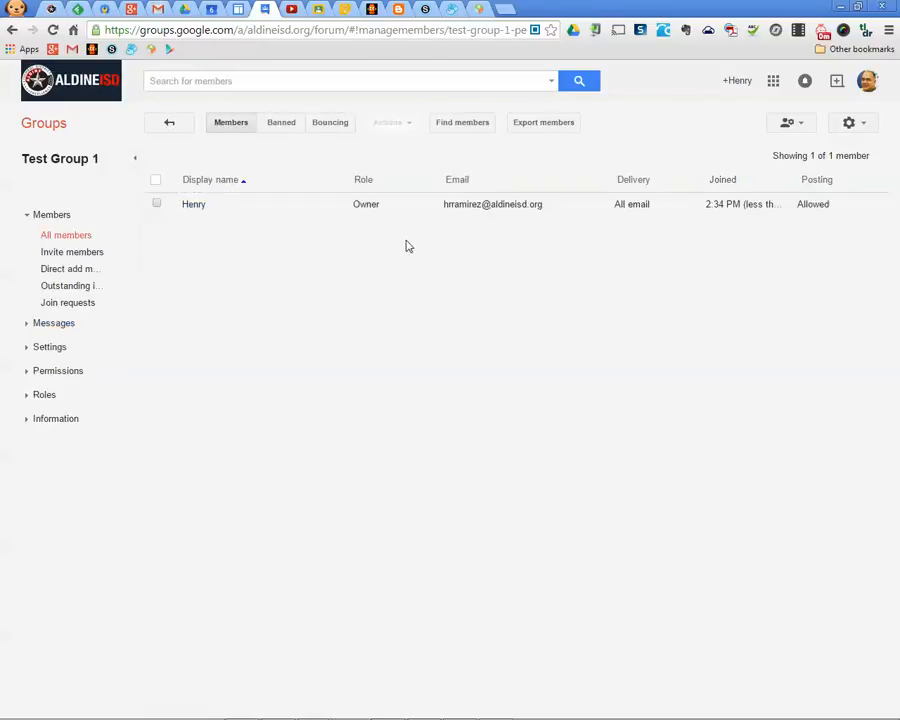
# Start a direct add of members and enter the first two colleagues' addresses from suggestions
pyautogui.click(75, 274)
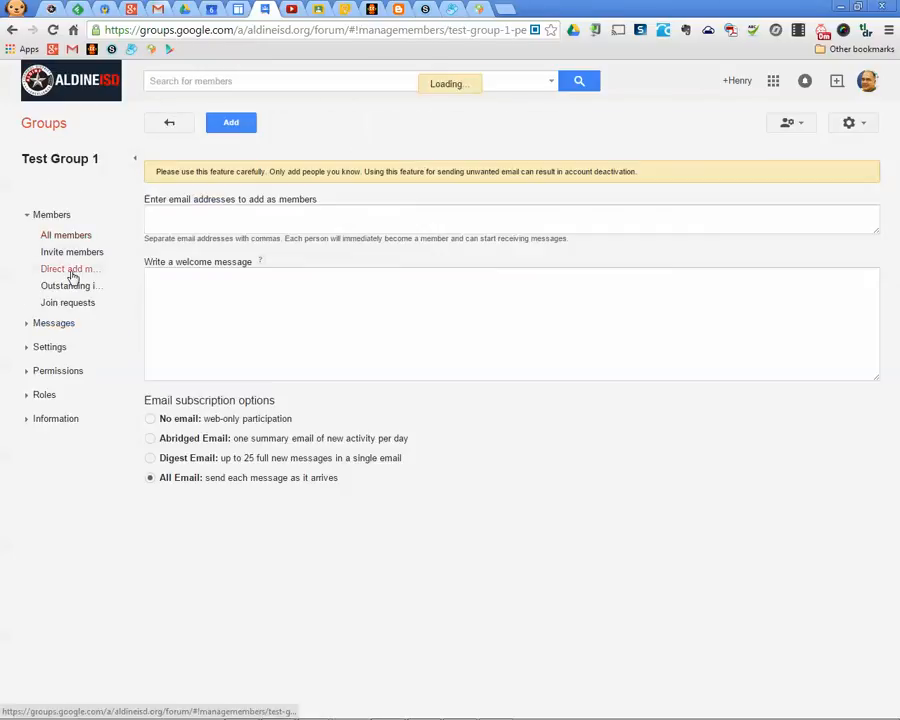
pyautogui.click(223, 219)
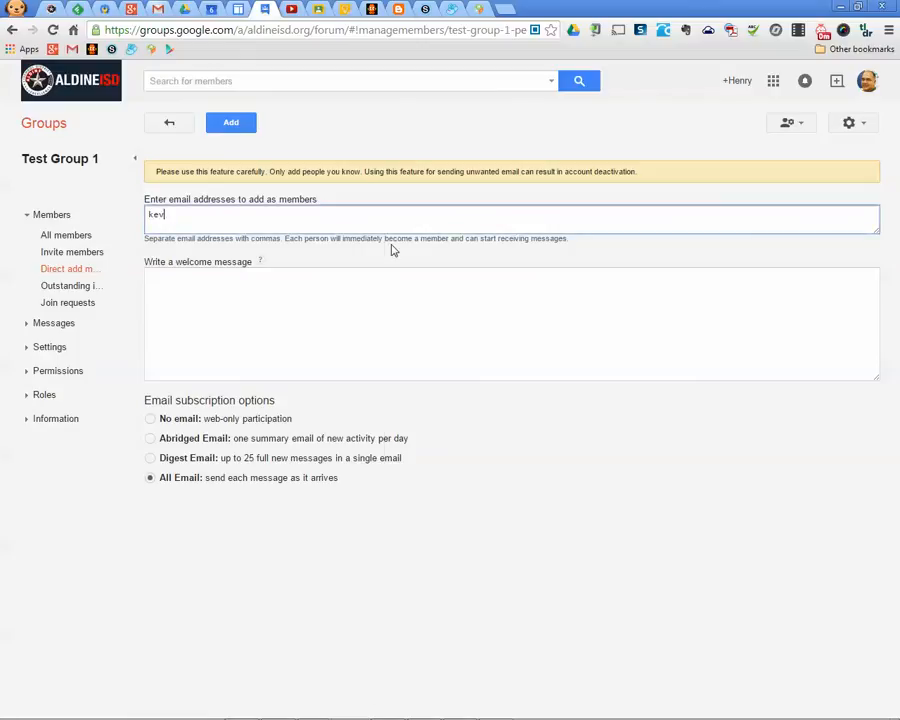
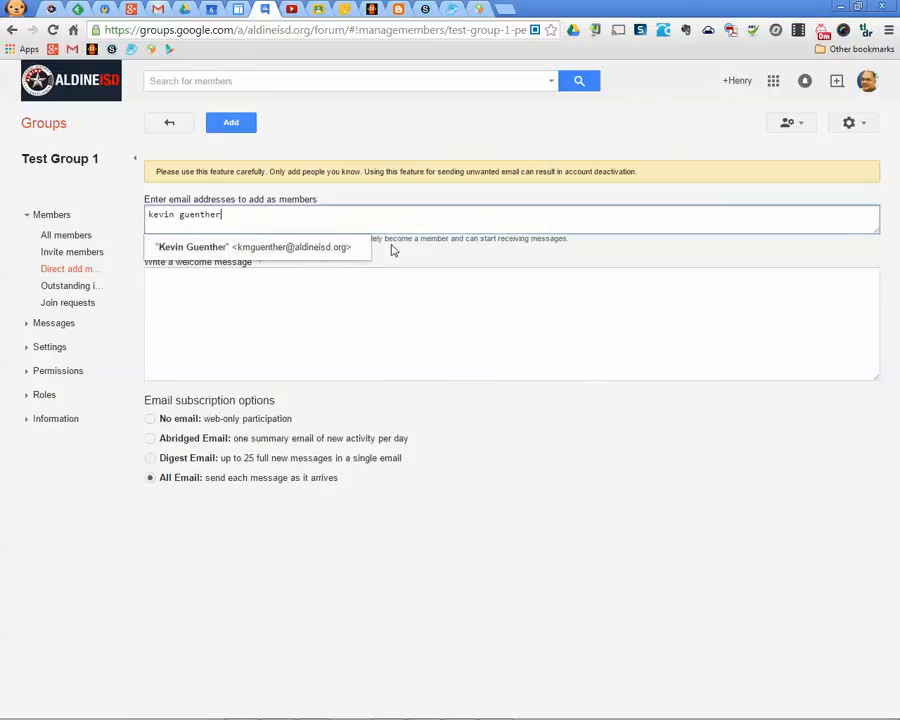
pyautogui.click(345, 247)
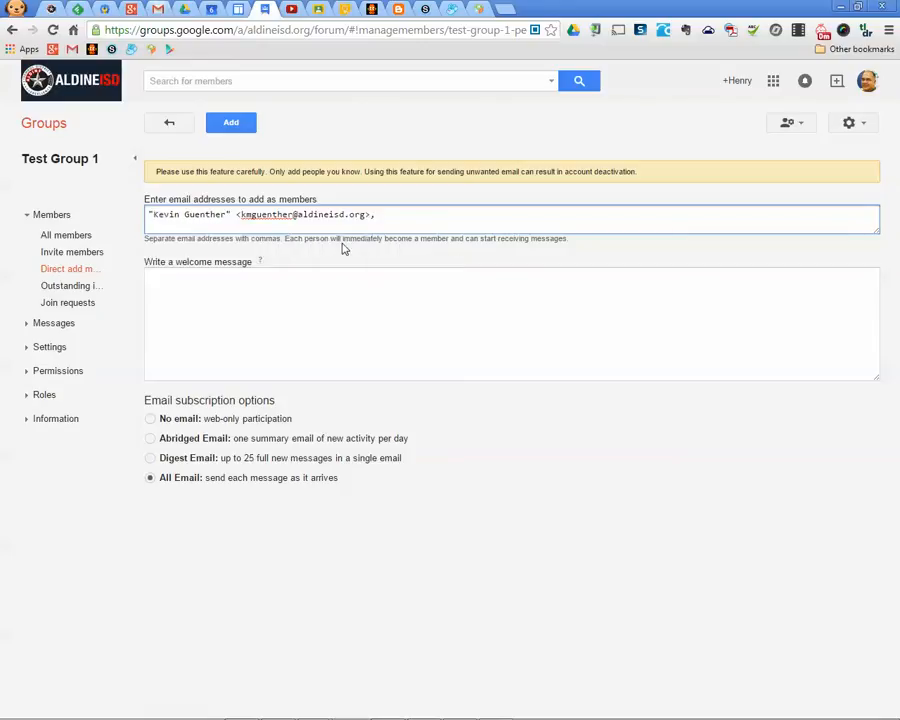
pyautogui.write('brandi')
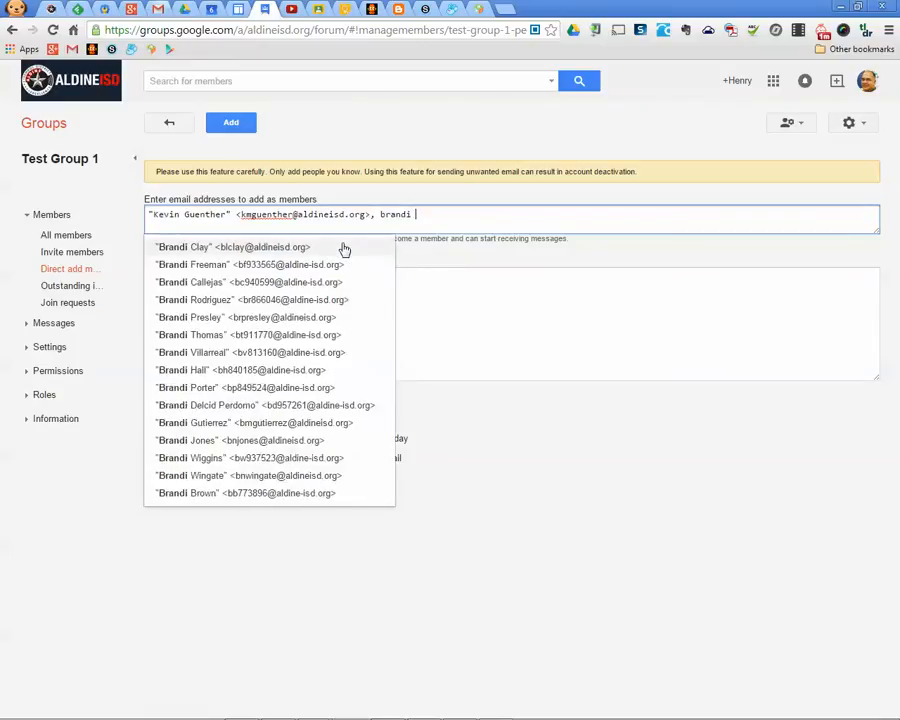
pyautogui.click(344, 248)
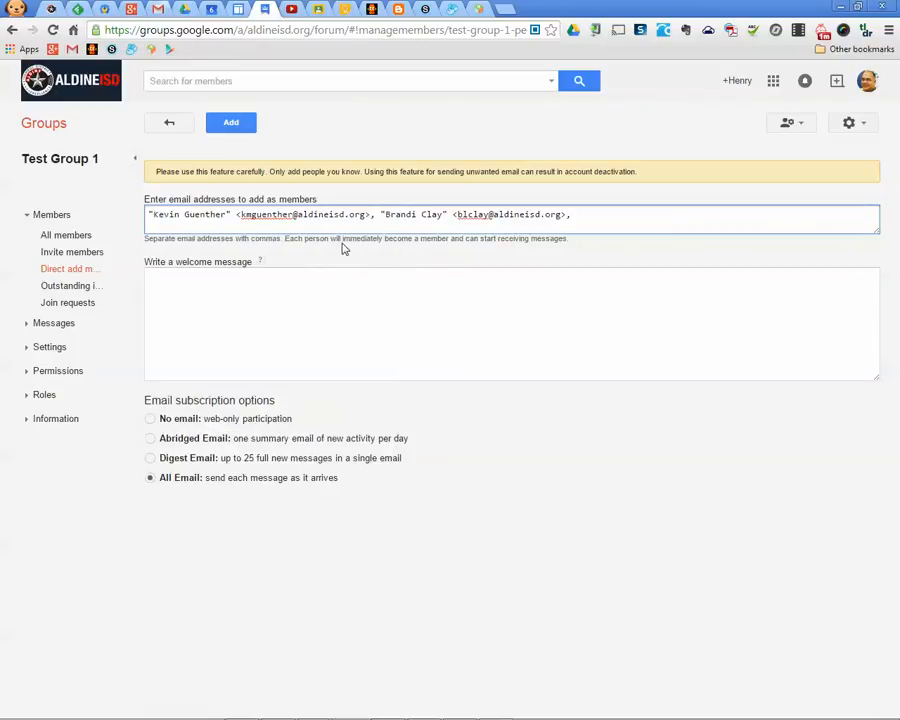
# Enter the third and fourth colleagues' addresses and add all four to Test Group 1
pyautogui.write('bradle')
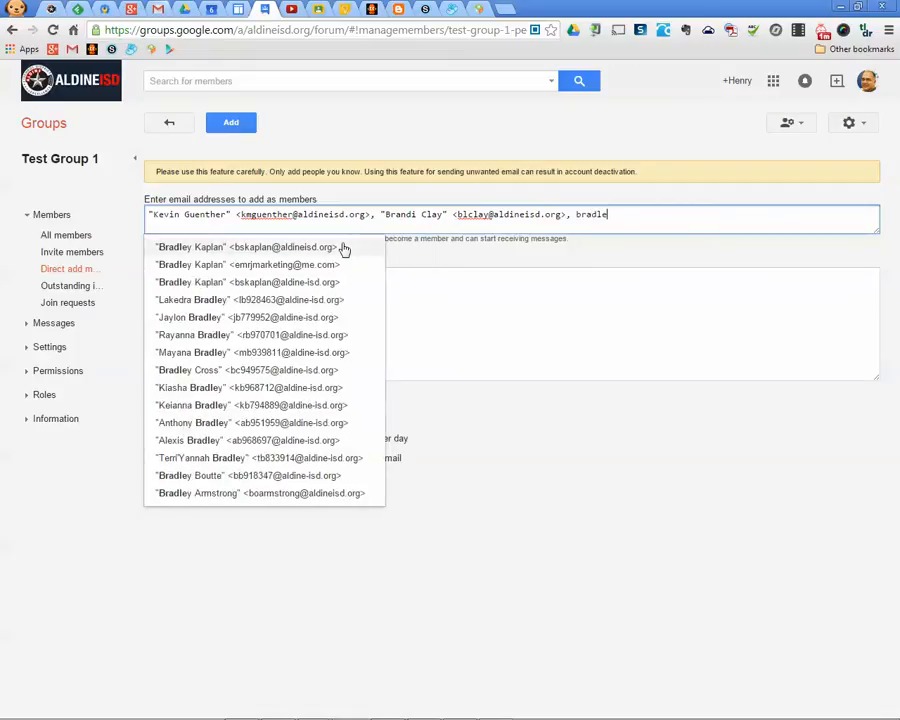
pyautogui.click(344, 248)
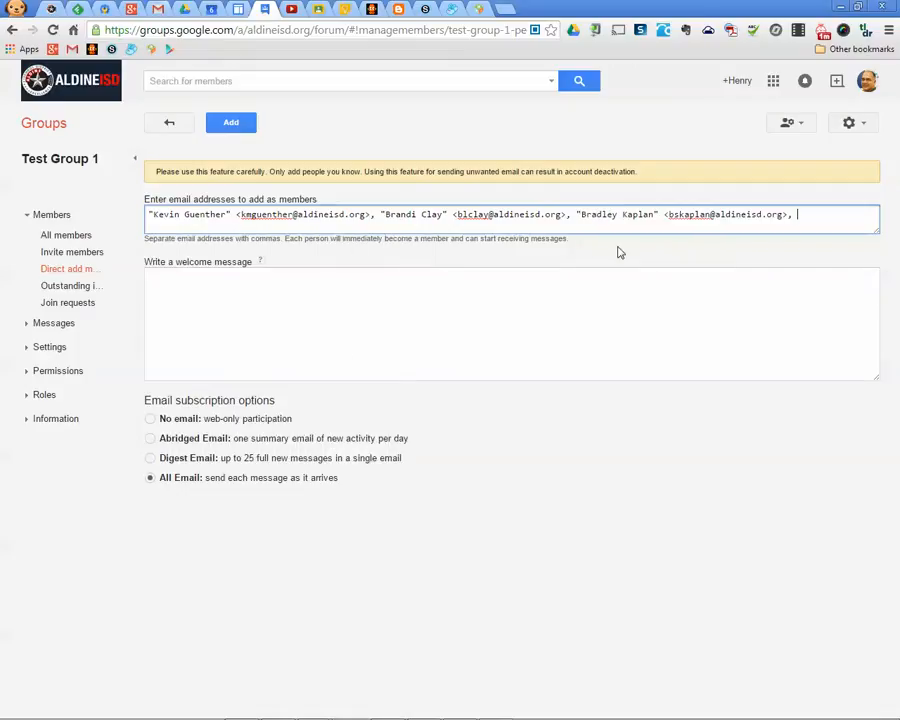
pyautogui.write('gwn')
pyautogui.write('dn')
pyautogui.write('ndoley')
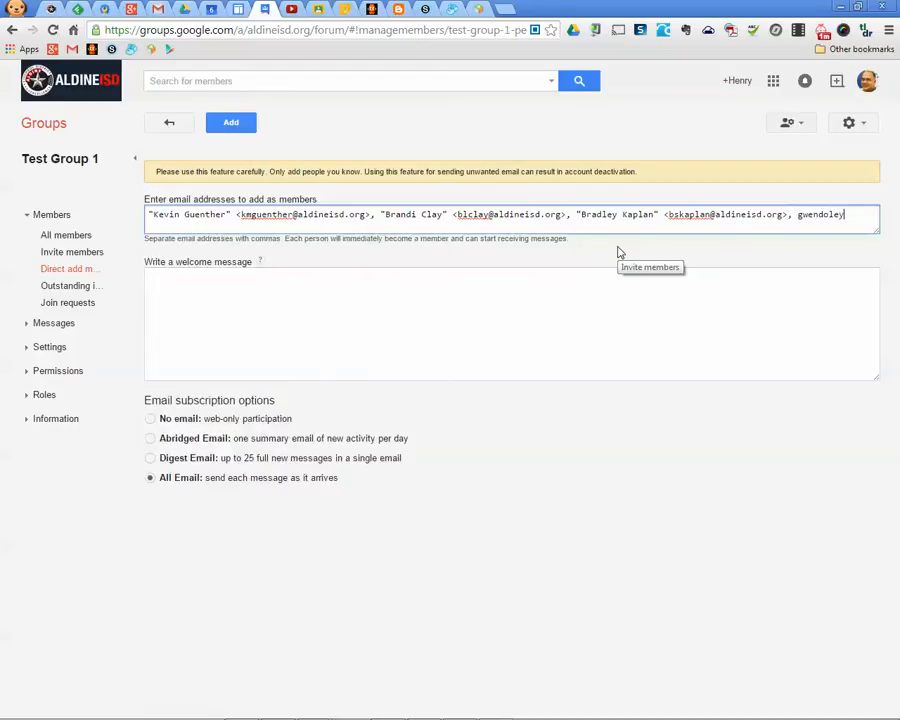
pyautogui.press('BackSpace')
pyautogui.write('yn')
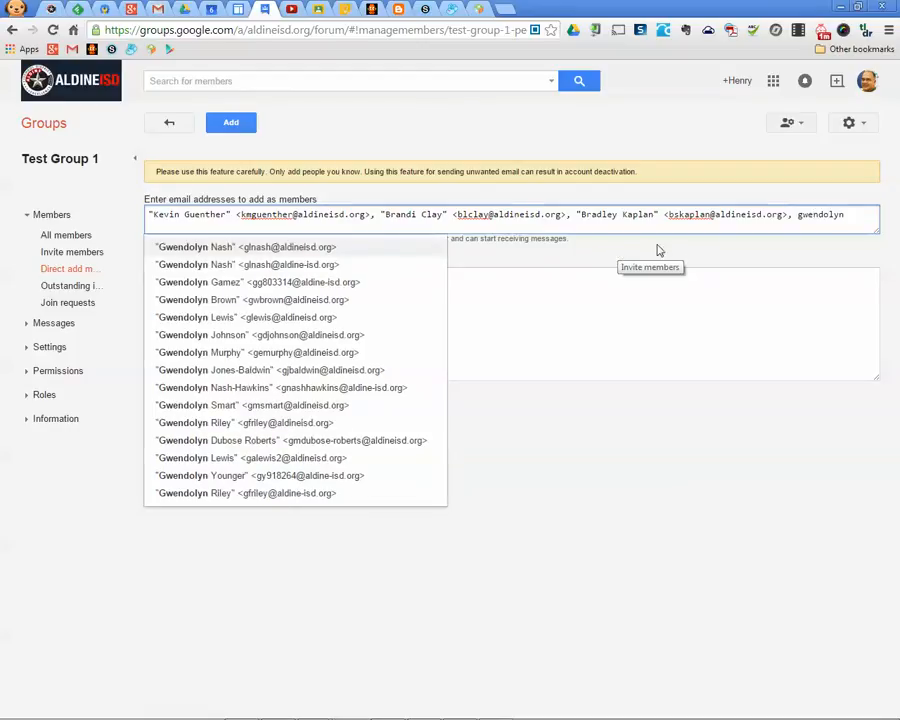
pyautogui.click(305, 249)
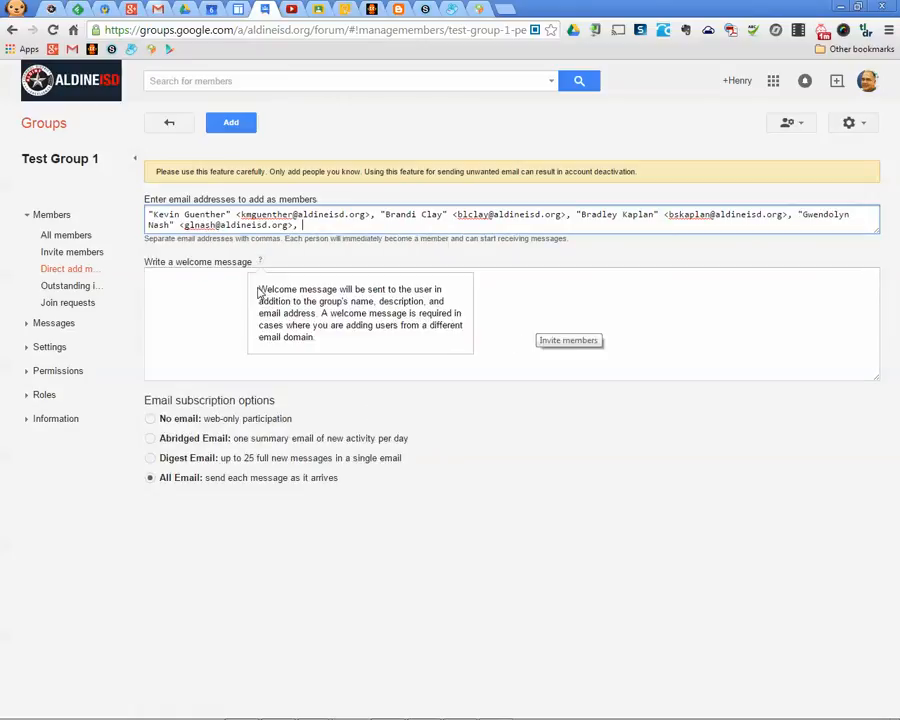
pyautogui.click(231, 124)
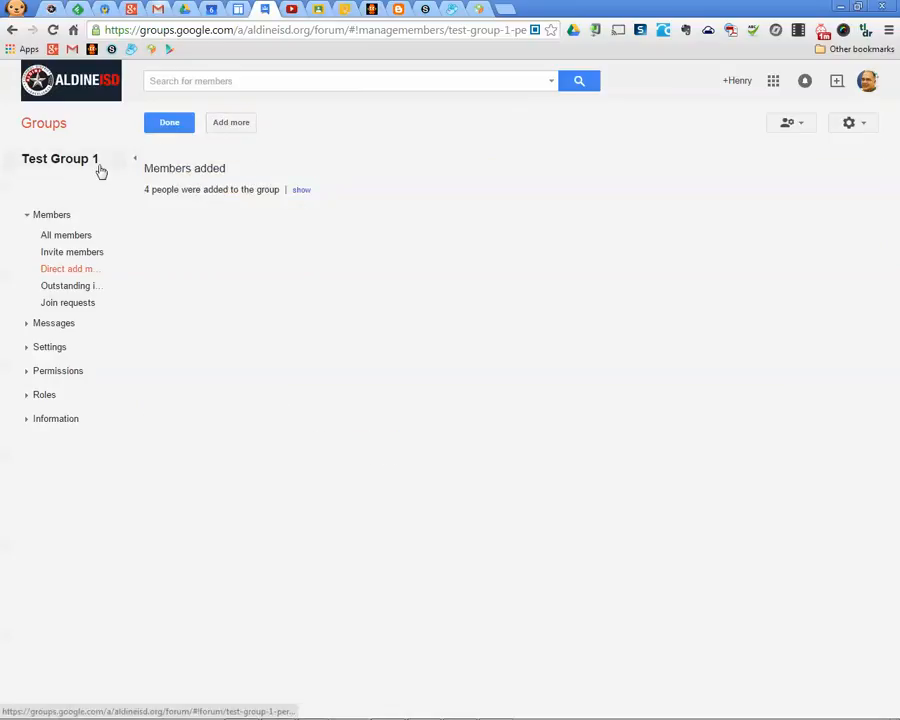
# Review the added member addresses, then open your own calendar's options in Google Calendar
pyautogui.click(302, 190)
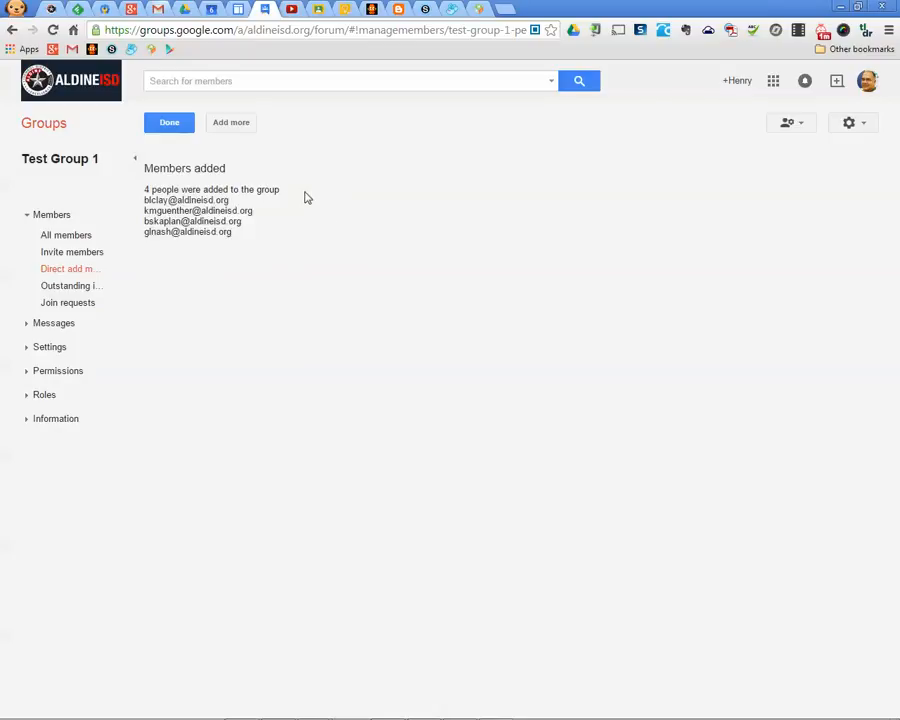
pyautogui.click(214, 9)
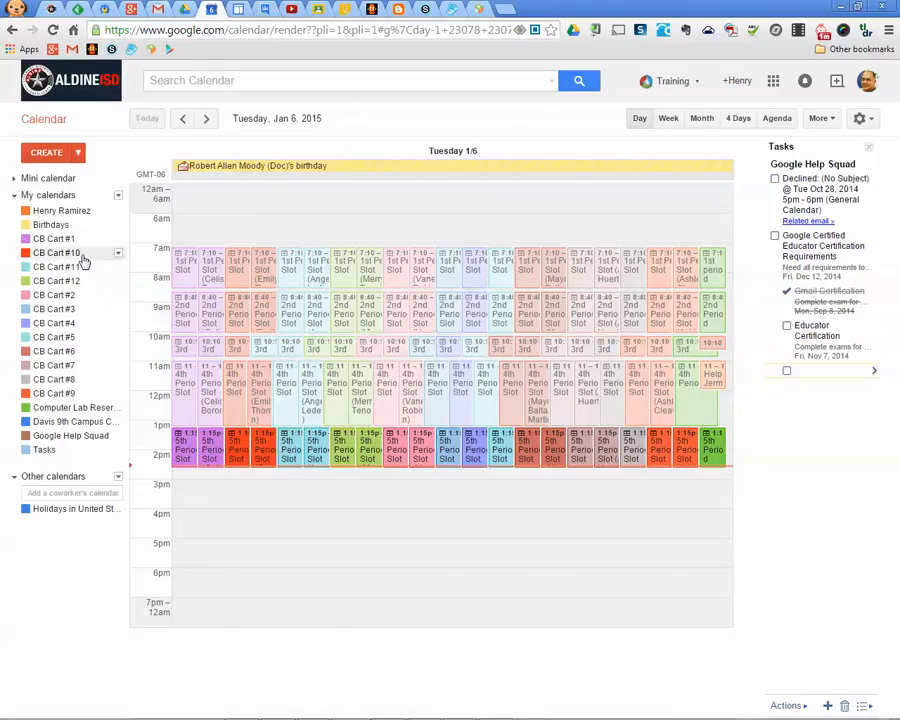
pyautogui.click(117, 212)
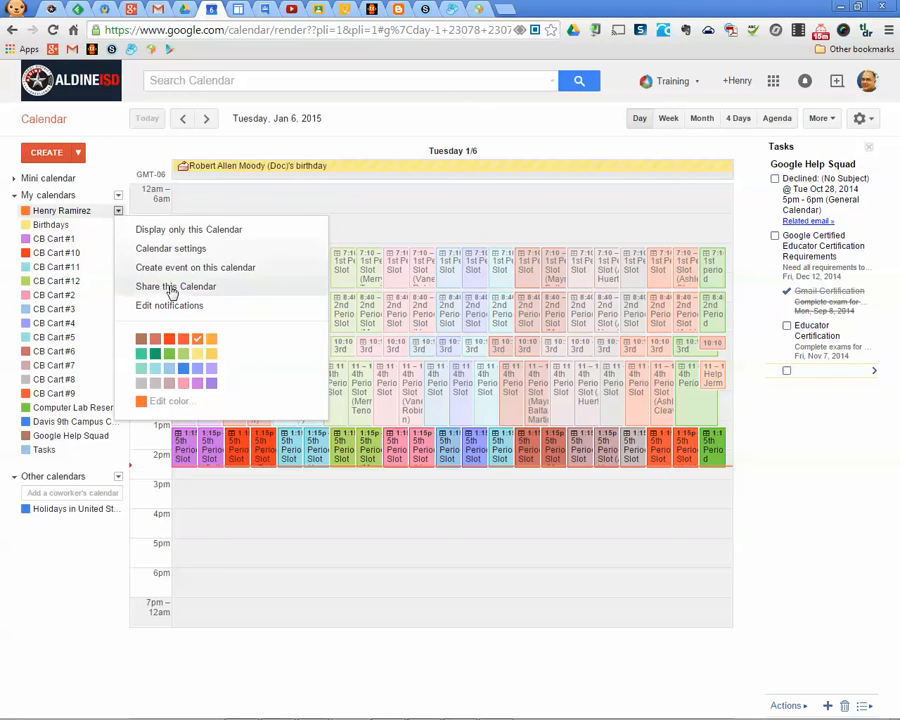
pyautogui.click(157, 9)
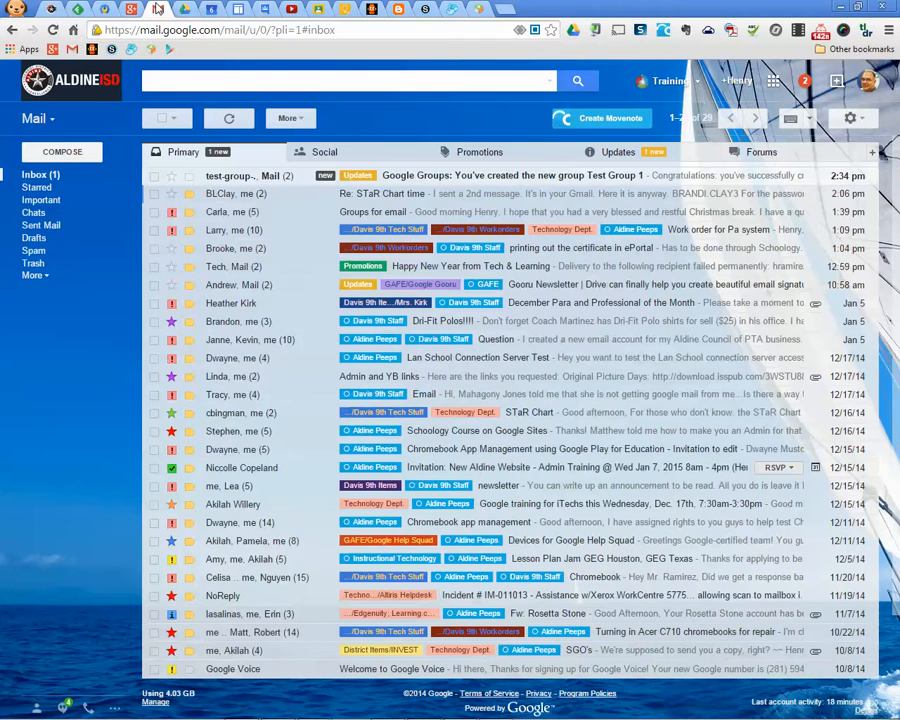
pyautogui.click(184, 9)
pyautogui.click(211, 9)
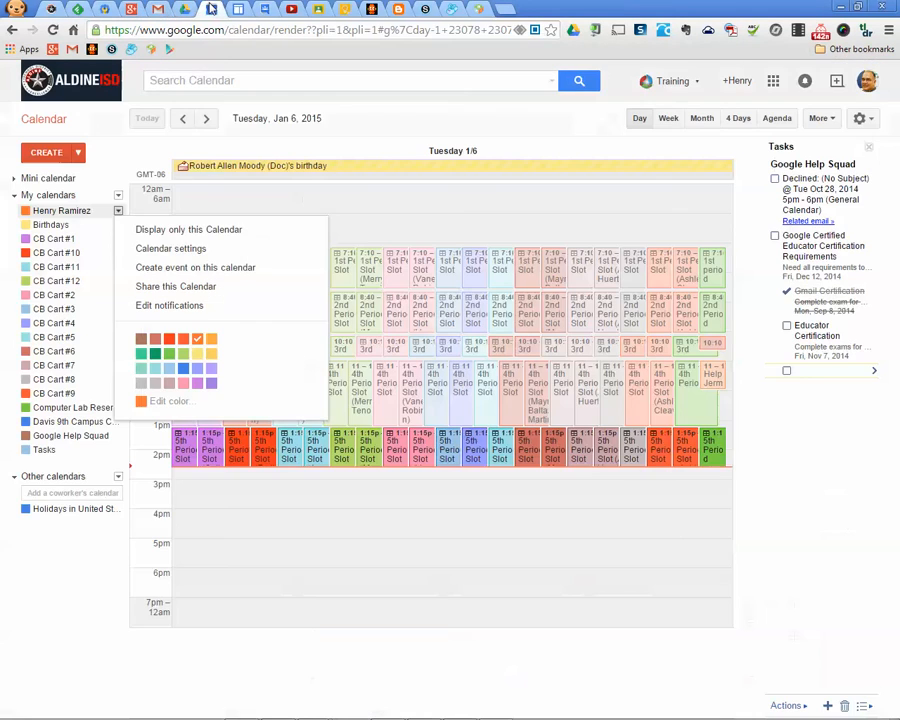
# Try sharing the calendar with 'Test Group 1' and dismiss the invalid email address warning
pyautogui.click(197, 287)
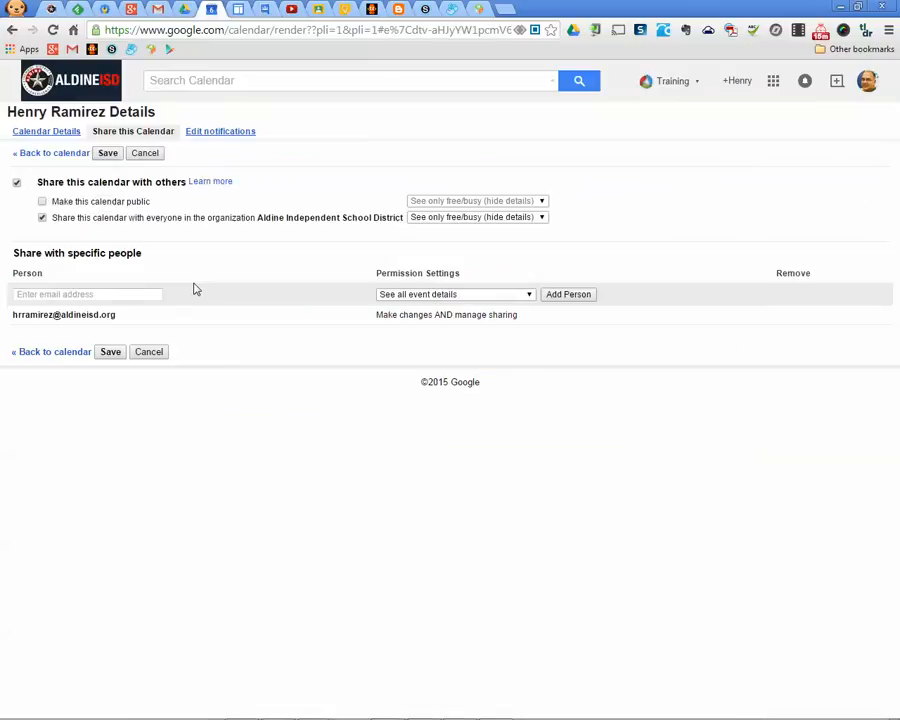
pyautogui.click(131, 295)
pyautogui.write('T')
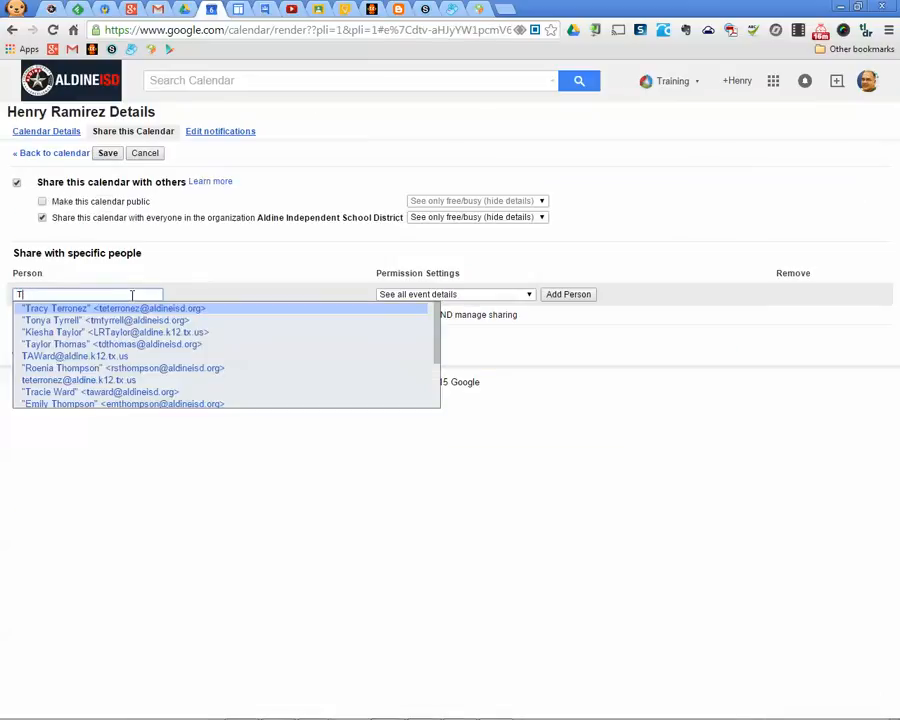
pyautogui.write('est Group')
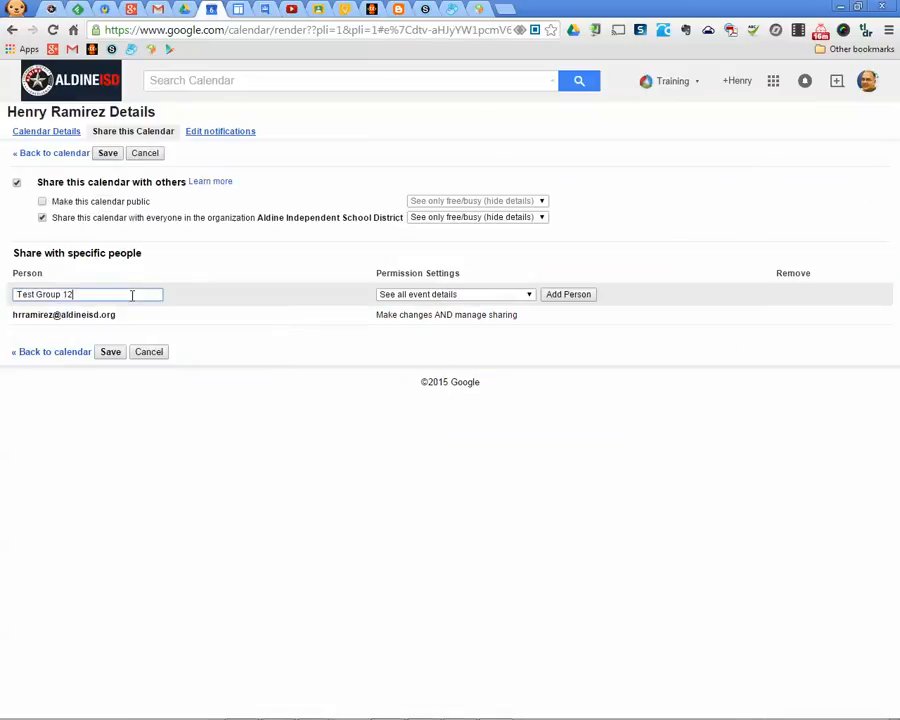
pyautogui.write(' 1')
pyautogui.press('Return')
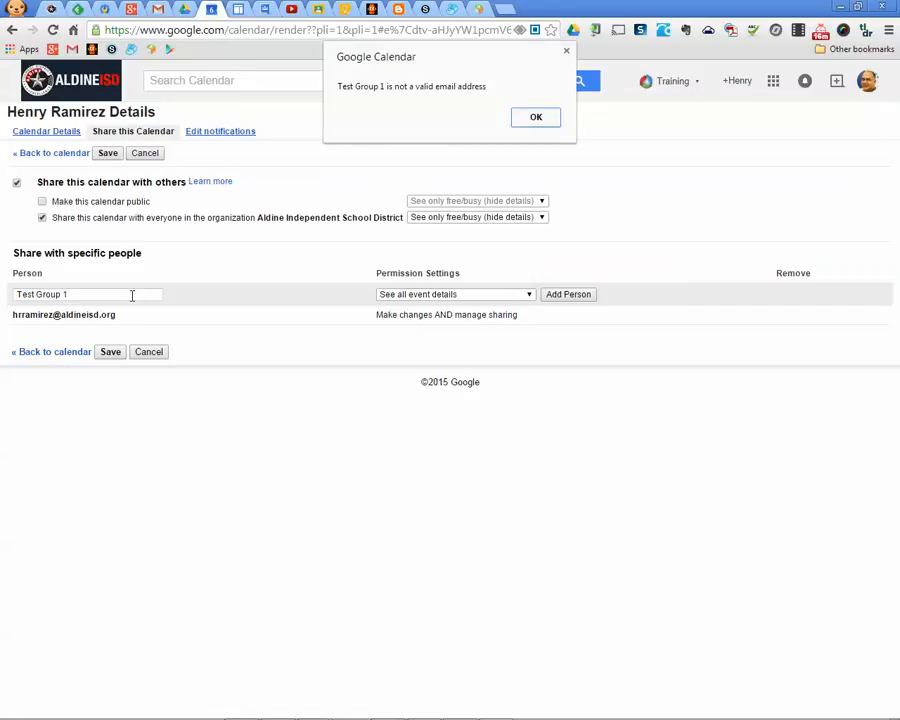
pyautogui.click(533, 125)
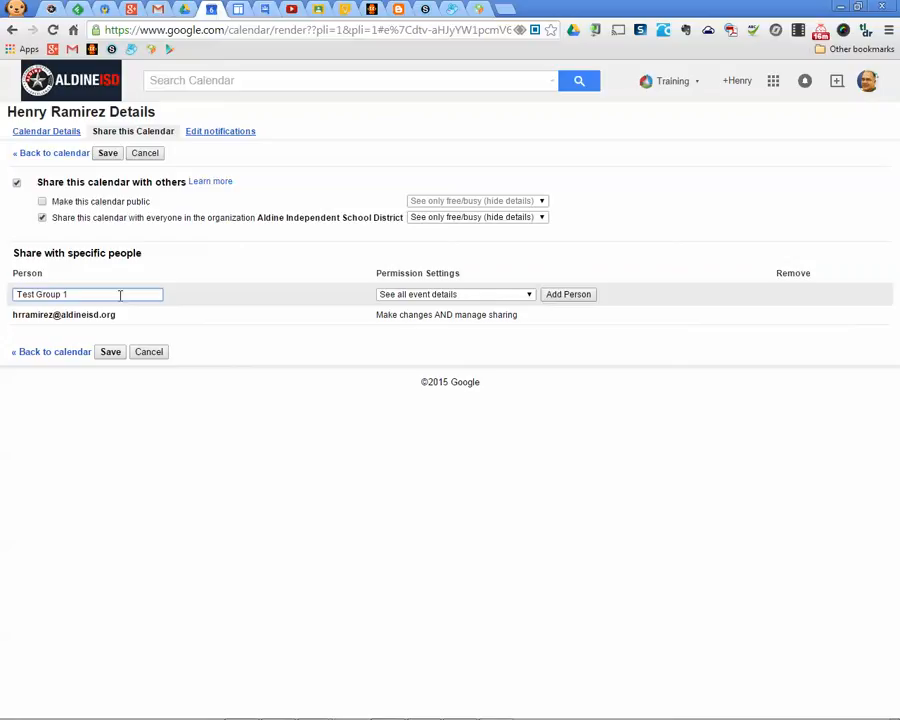
pyautogui.moveTo(120, 295); pyautogui.dragTo(3, 297)
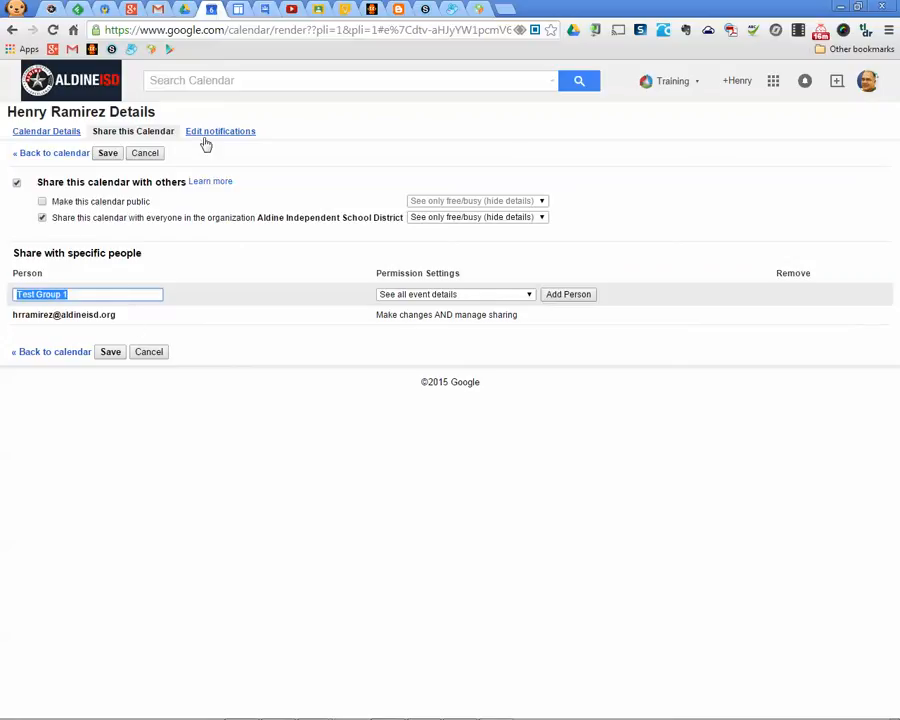
pyautogui.click(264, 9)
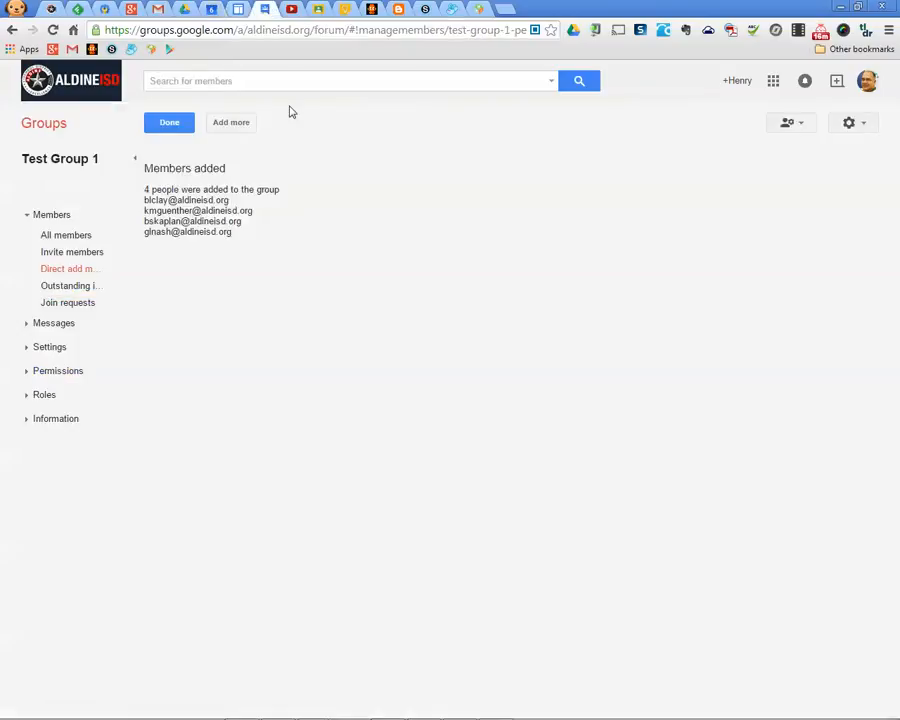
# Confirm Test Group 1 appears in the My groups list
pyautogui.click(170, 135)
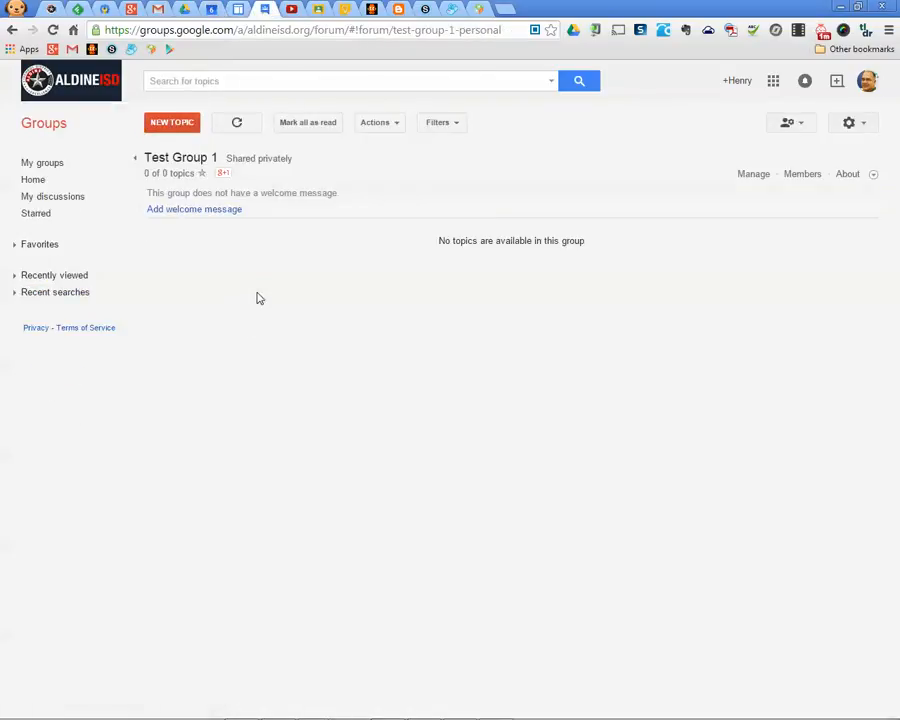
pyautogui.click(55, 164)
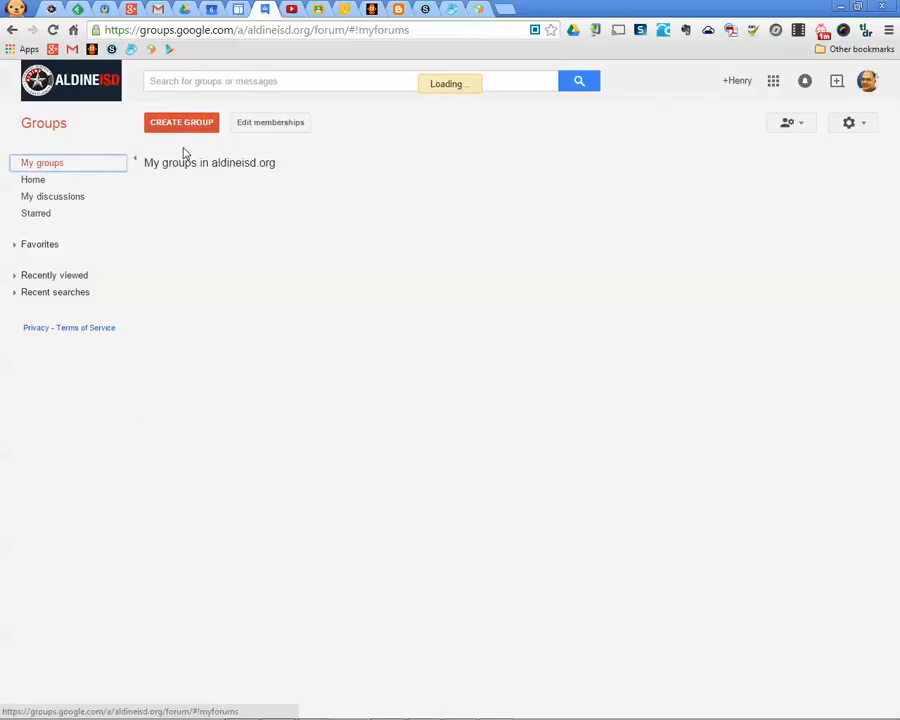
pyautogui.scroll(-4, 387, 507)
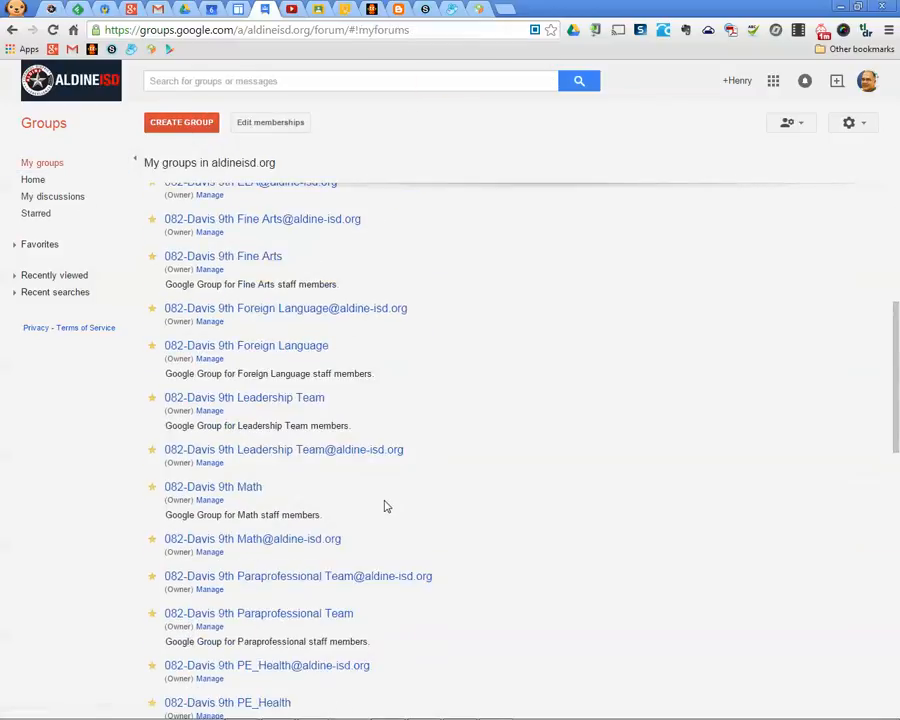
pyautogui.scroll(-9, 387, 507)
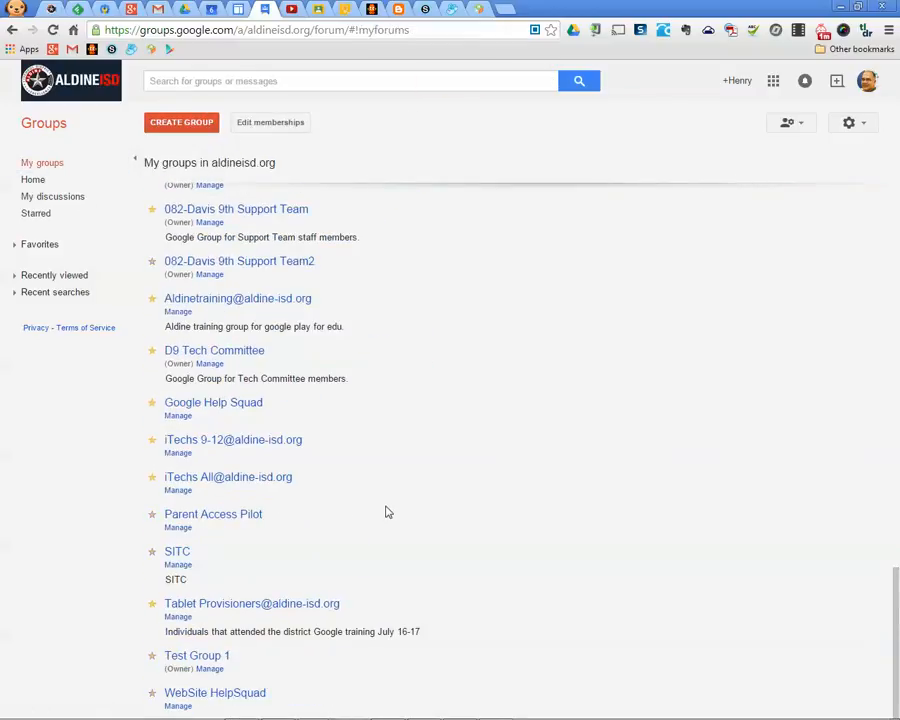
# Back on the calendar sharing page, erase the Test Group 1 person entry
pyautogui.click(216, 9)
pyautogui.click(112, 295)
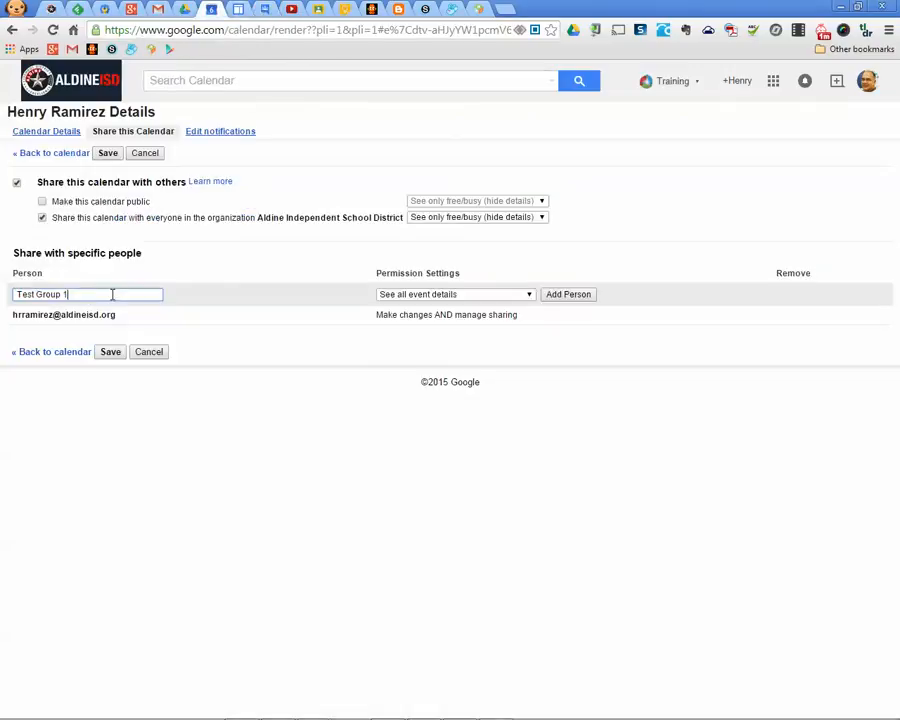
pyautogui.press('BackSpace')
pyautogui.press('BackSpace')
pyautogui.press('BackSpace')
pyautogui.press('BackSpace')
pyautogui.press('BackSpace')
pyautogui.press('BackSpace')
# Reopen the calendar's sharing settings and submit 'Test G' (Test Group 1) as a recipient again
pyautogui.click(50, 154)
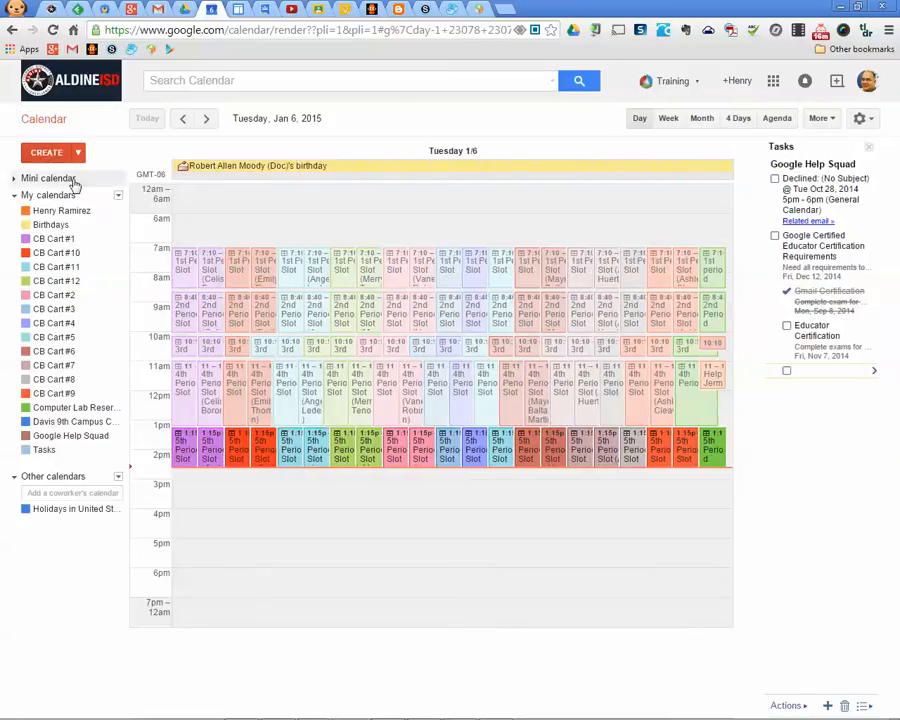
pyautogui.click(118, 211)
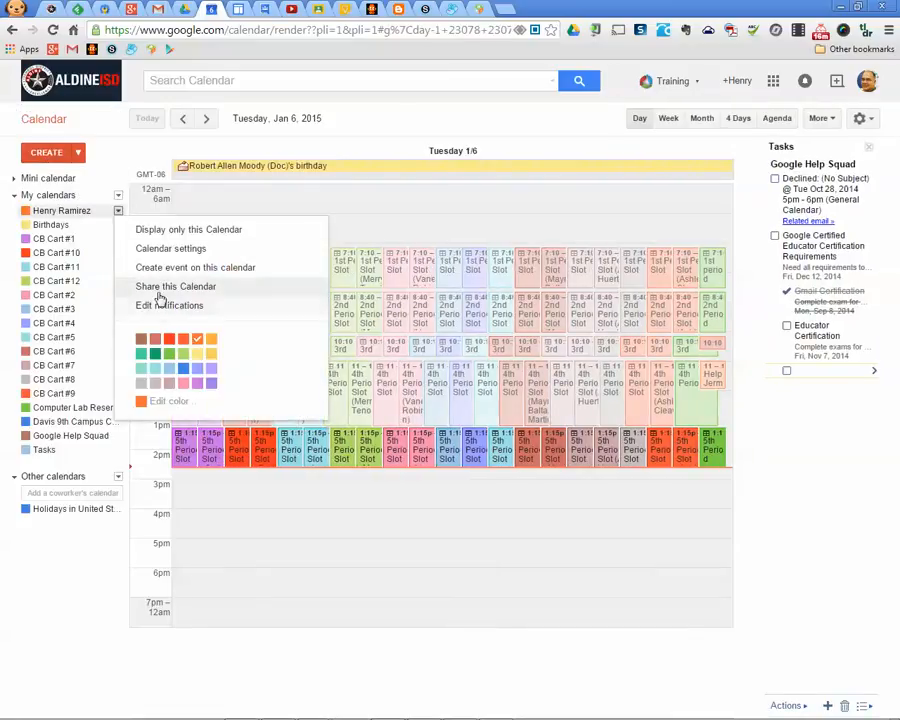
pyautogui.click(158, 290)
pyautogui.click(131, 297)
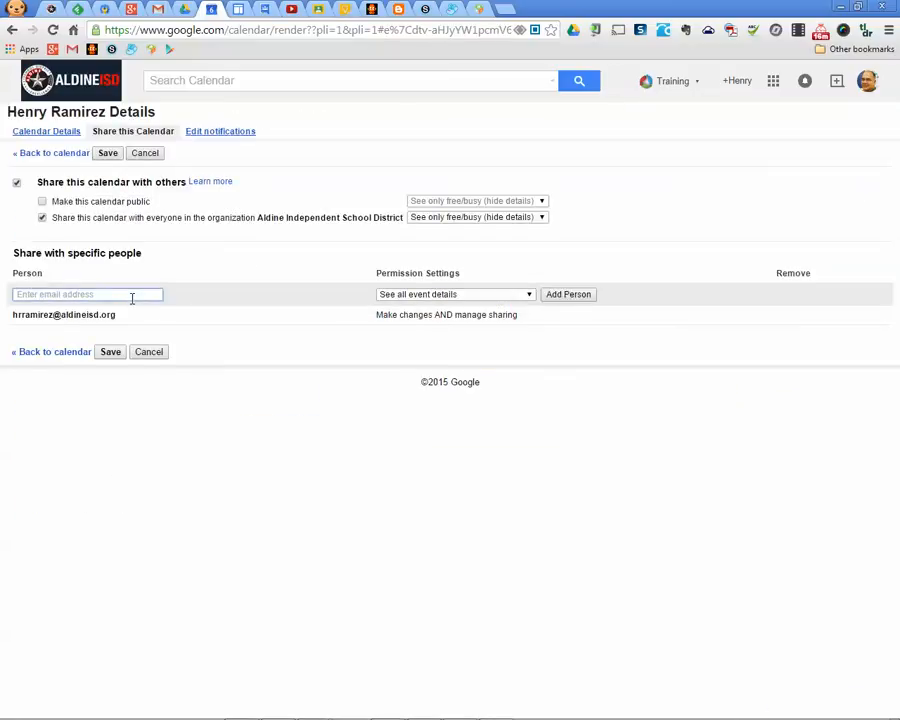
pyautogui.write('Test Group 1')
pyautogui.press('Return')
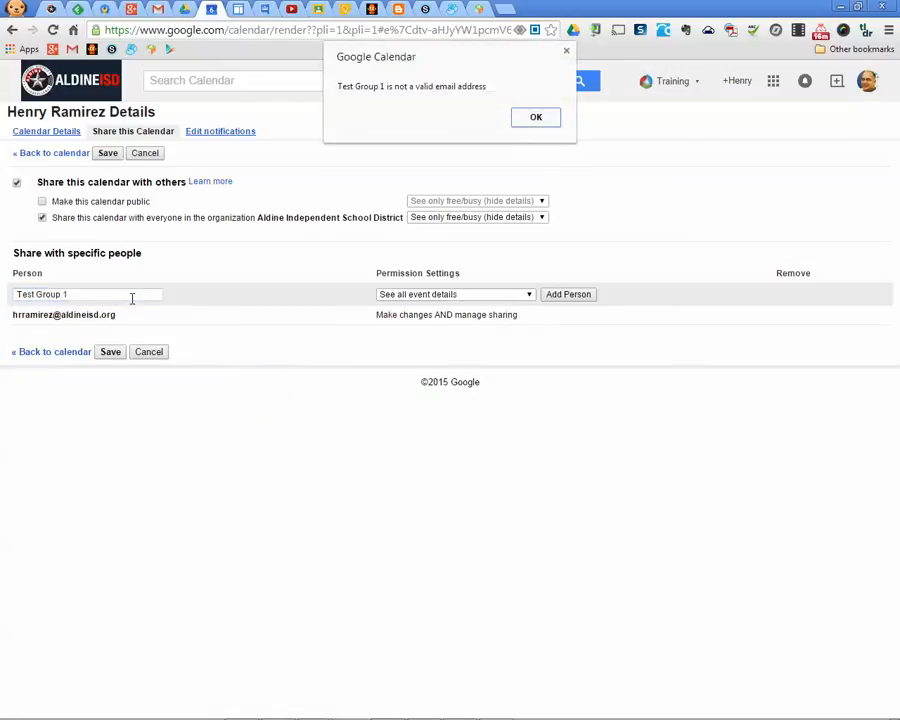
# Dismiss the invalid-address warning and replace the Test Group 1 entry with 'D9'
pyautogui.click(528, 121)
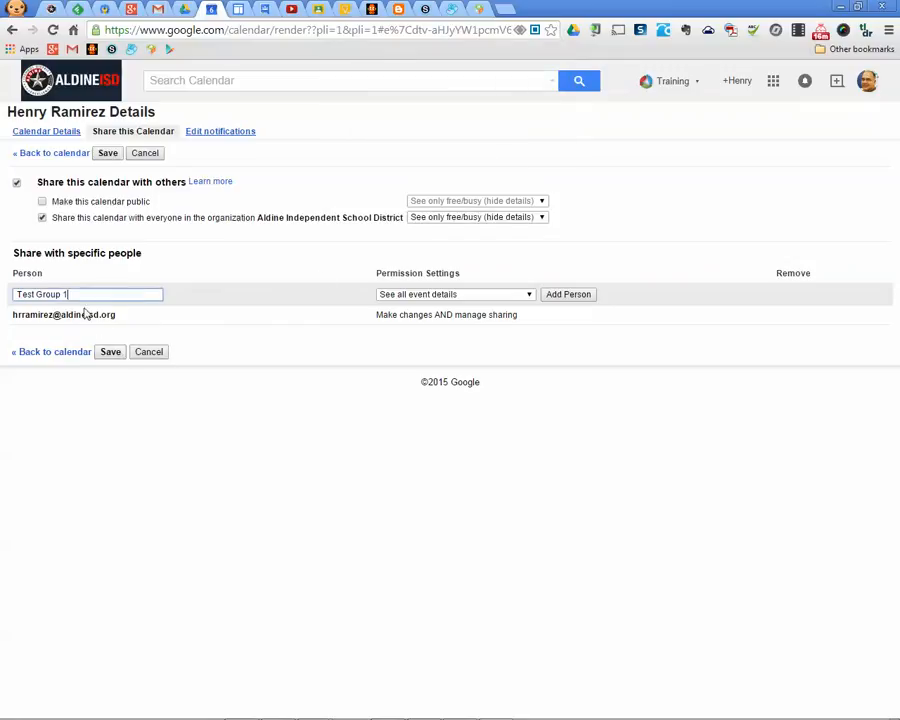
pyautogui.click(266, 10)
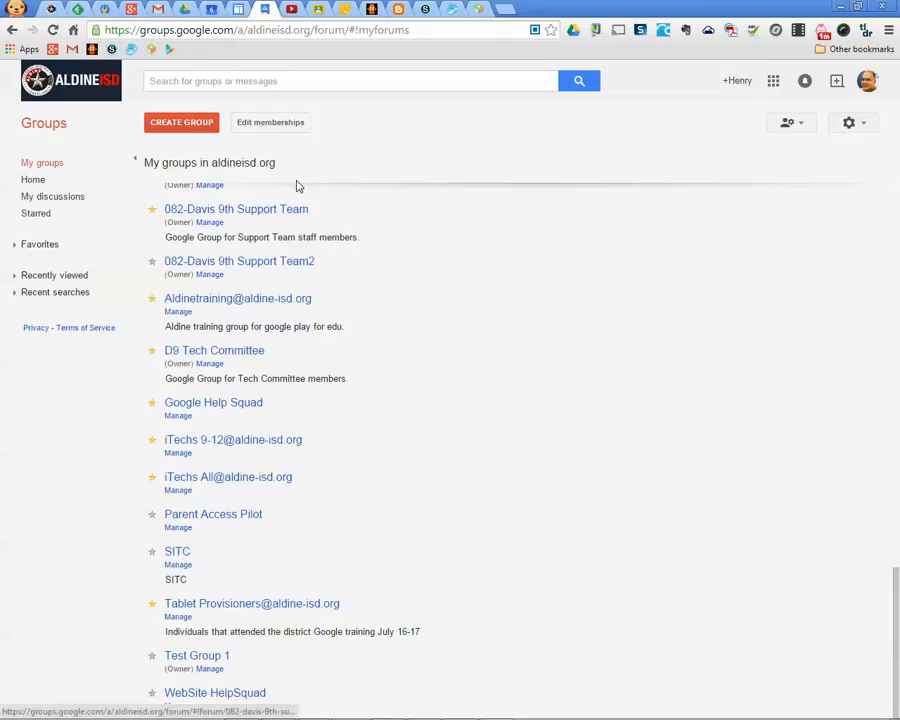
pyautogui.click(211, 10)
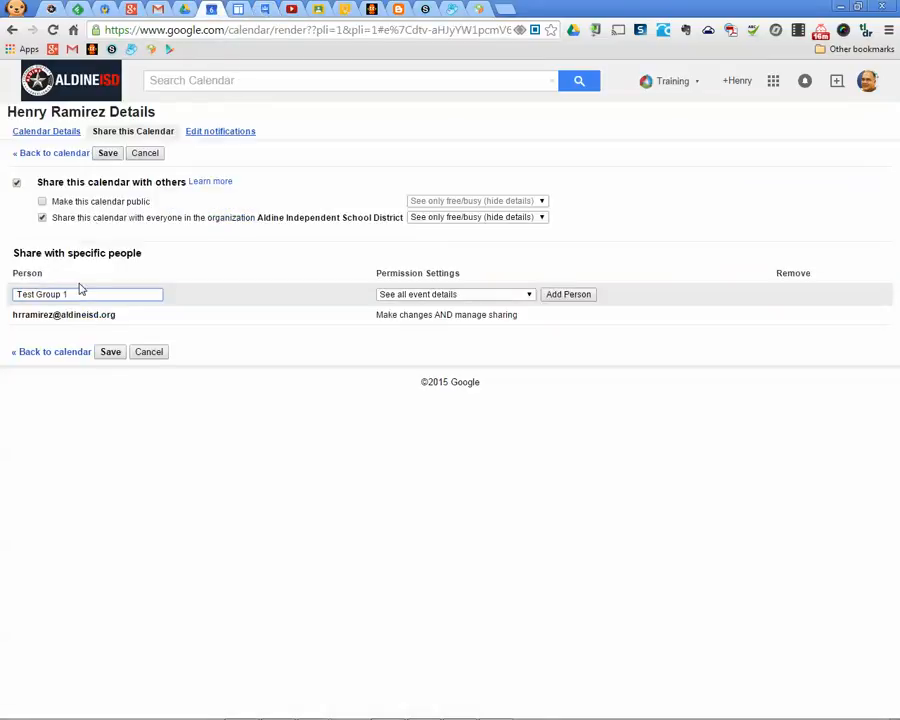
pyautogui.moveTo(78, 291); pyautogui.dragTo(3, 285)
pyautogui.write('D0')
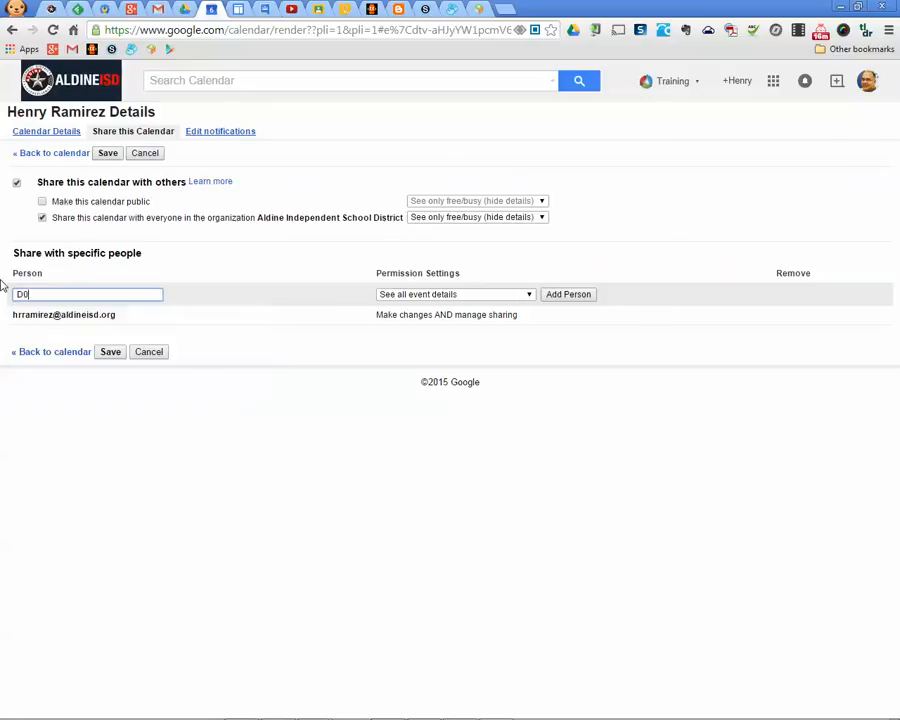
pyautogui.press('BackSpace')
pyautogui.write('9 T')
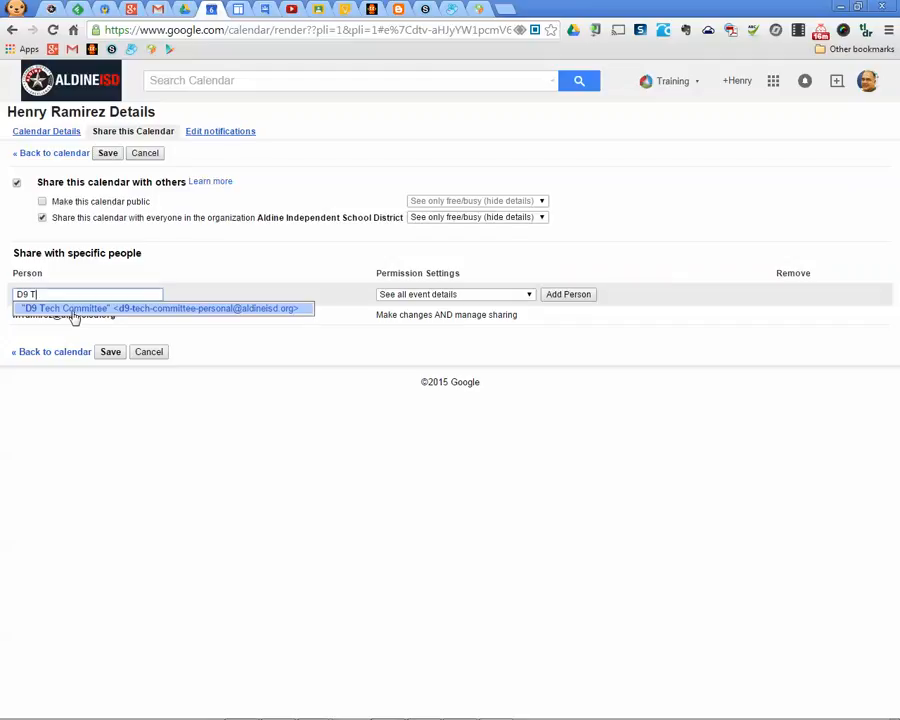
# Check group names in Groups, complete the entry as D9 Tech, then cancel the sharing changes
pyautogui.click(268, 9)
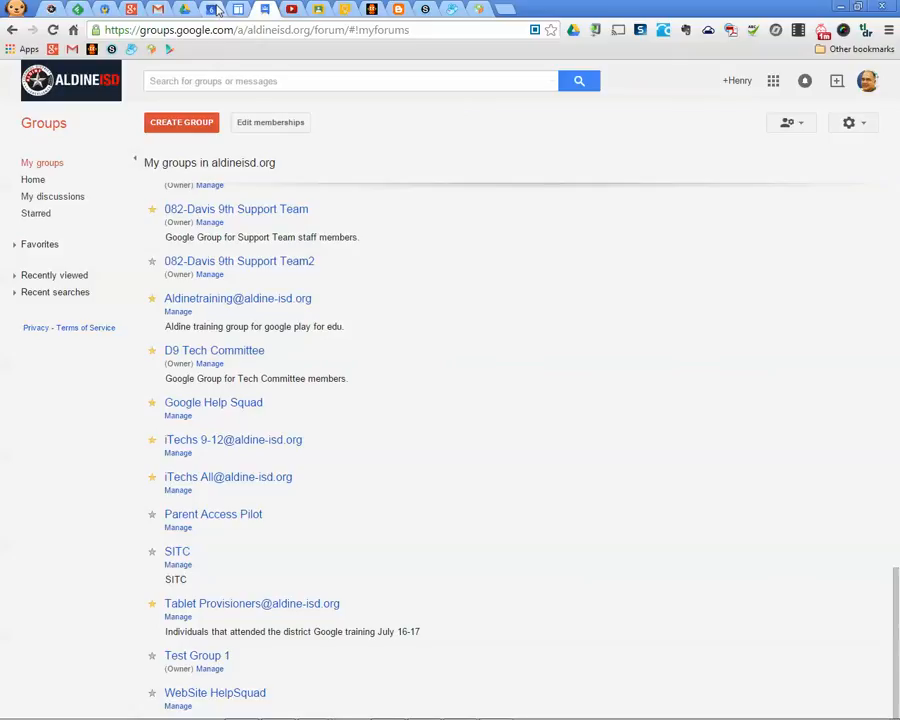
pyautogui.click(214, 9)
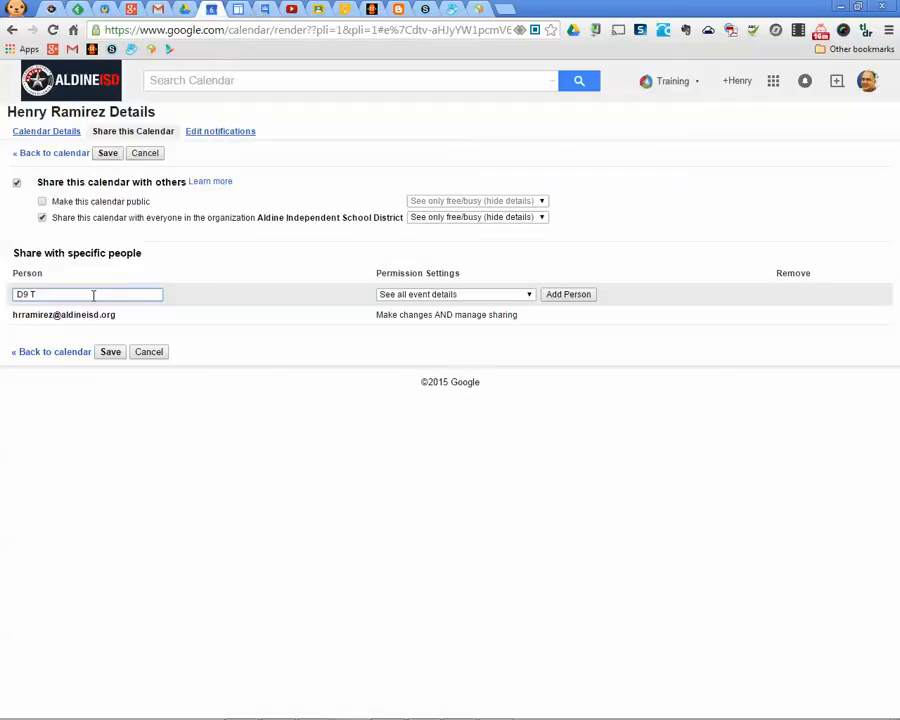
pyautogui.click(265, 9)
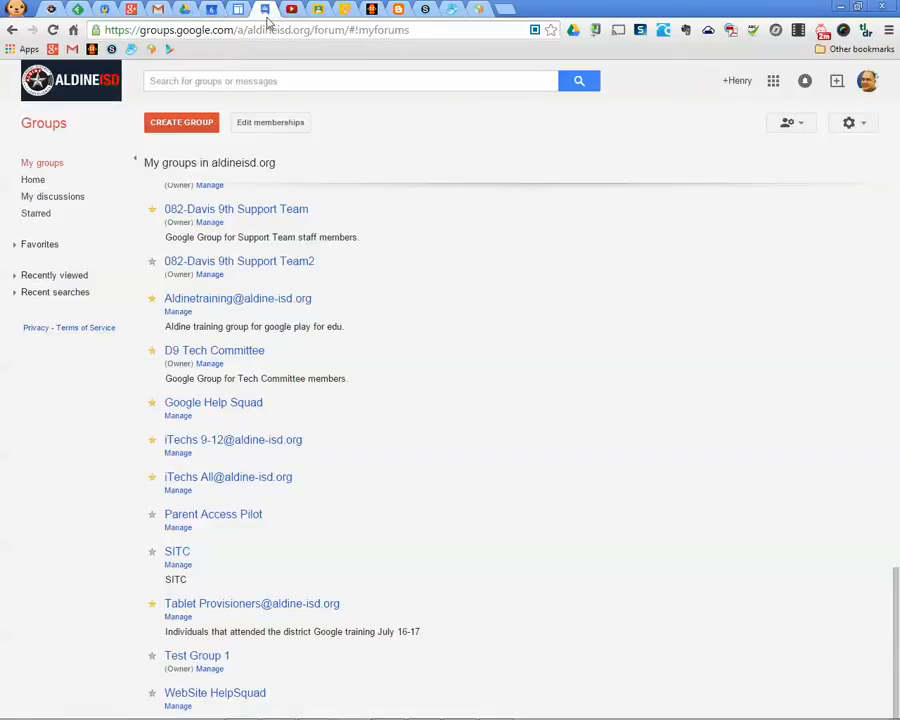
pyautogui.click(211, 9)
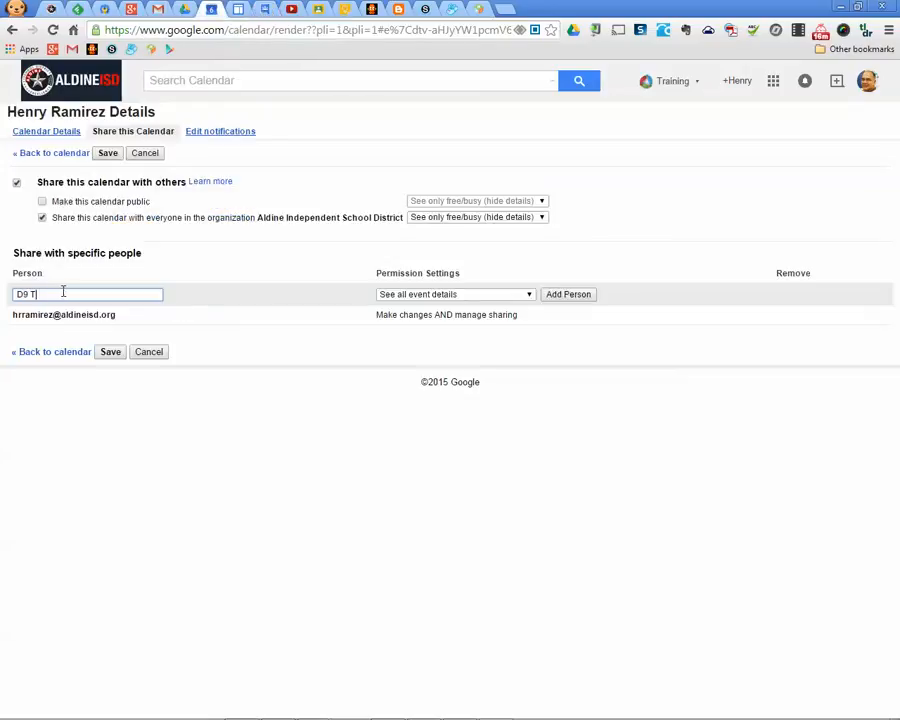
pyautogui.write('ch')
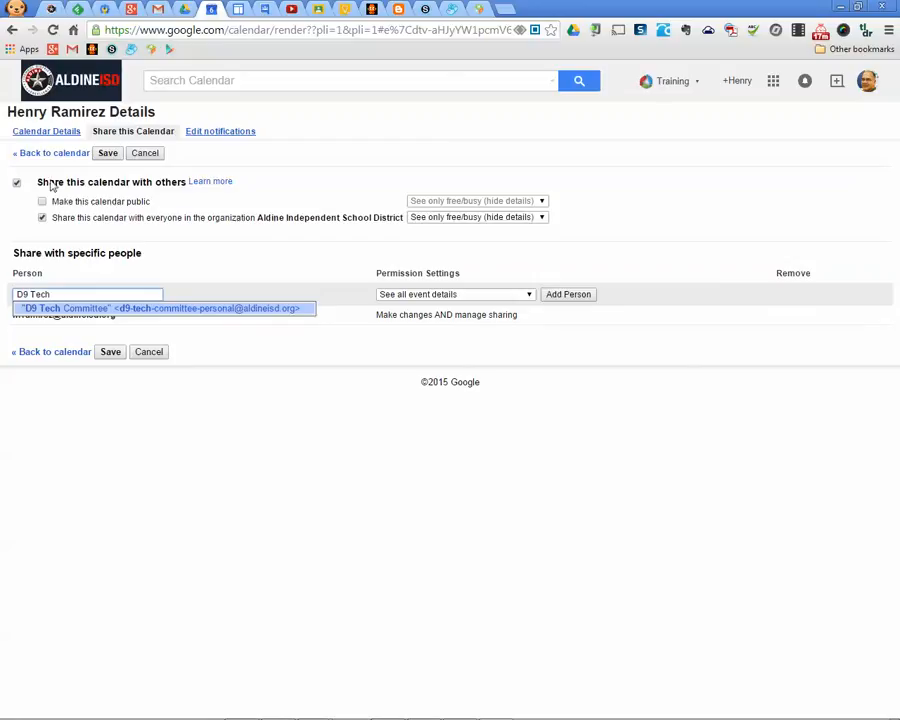
pyautogui.click(153, 353)
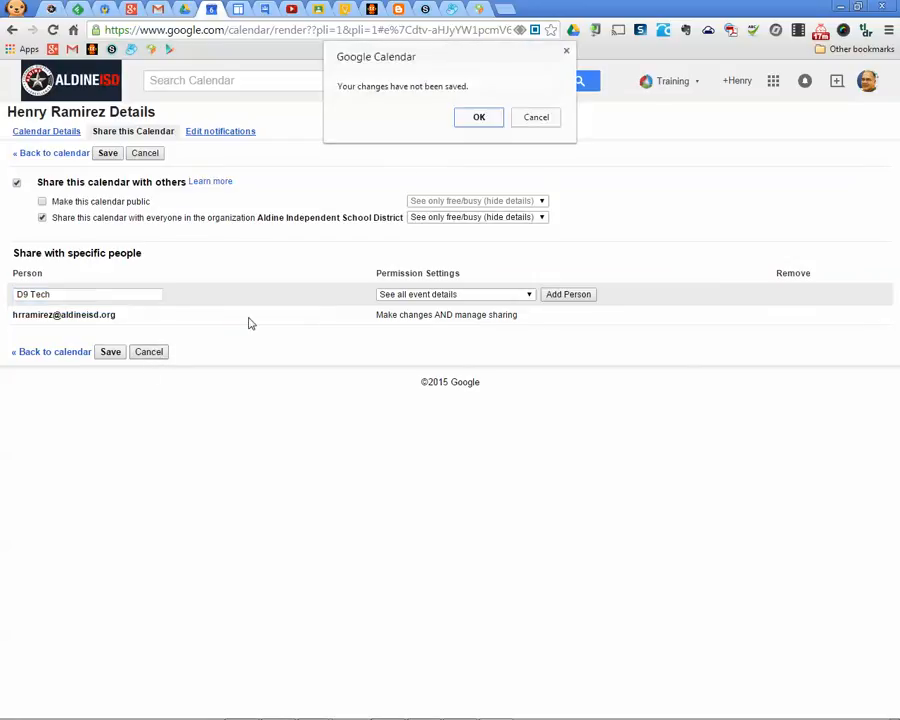
# Leave the sharing page without saving, return to the Gmail inbox and start a new message
pyautogui.click(480, 118)
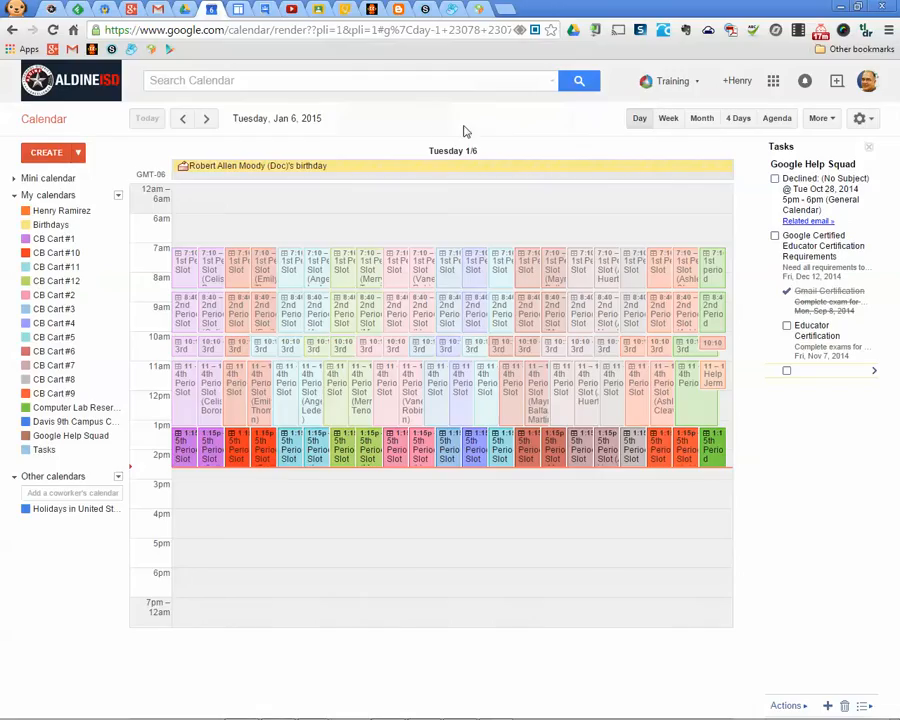
pyautogui.click(160, 10)
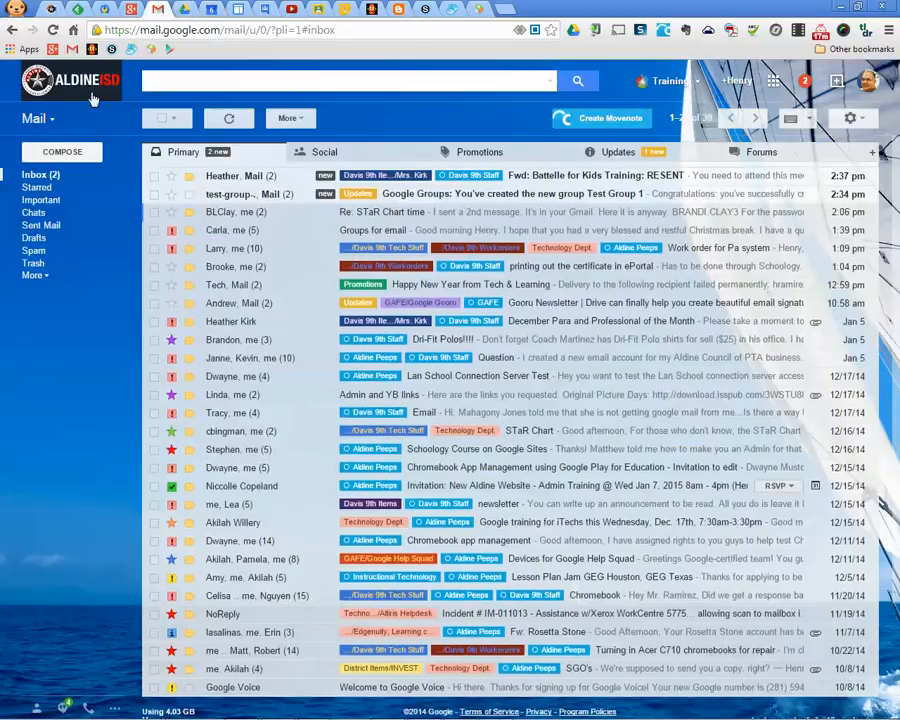
pyautogui.click(35, 118)
pyautogui.click(55, 155)
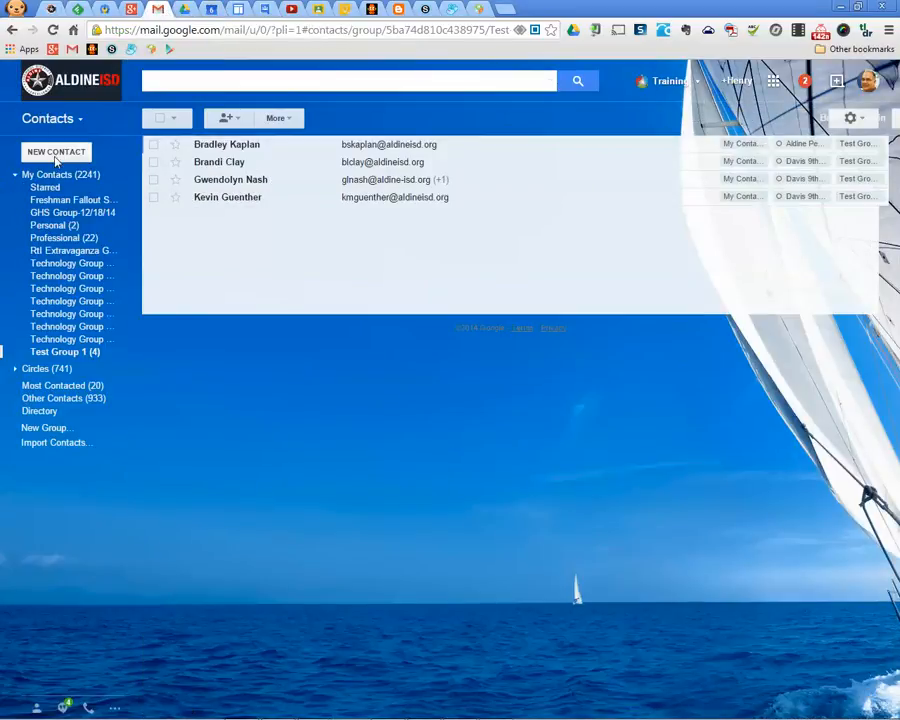
pyautogui.click(58, 121)
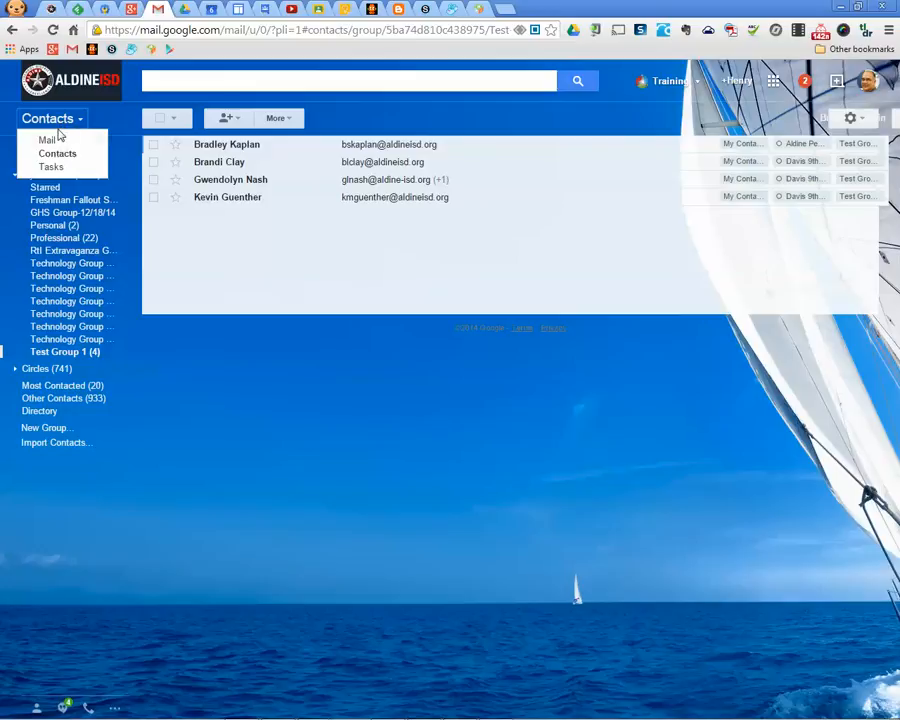
pyautogui.click(60, 140)
pyautogui.click(62, 151)
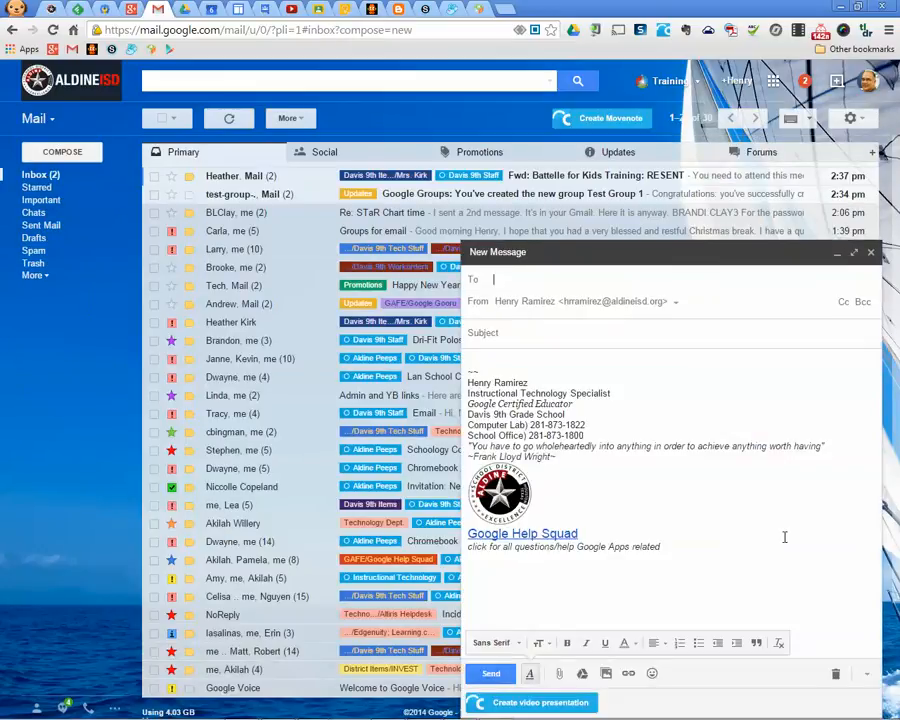
# Cycle through the Drive, Calendar, Groups and Gmail tabs, ending on the Calendar day view for Jan 6, 2015
pyautogui.click(188, 10)
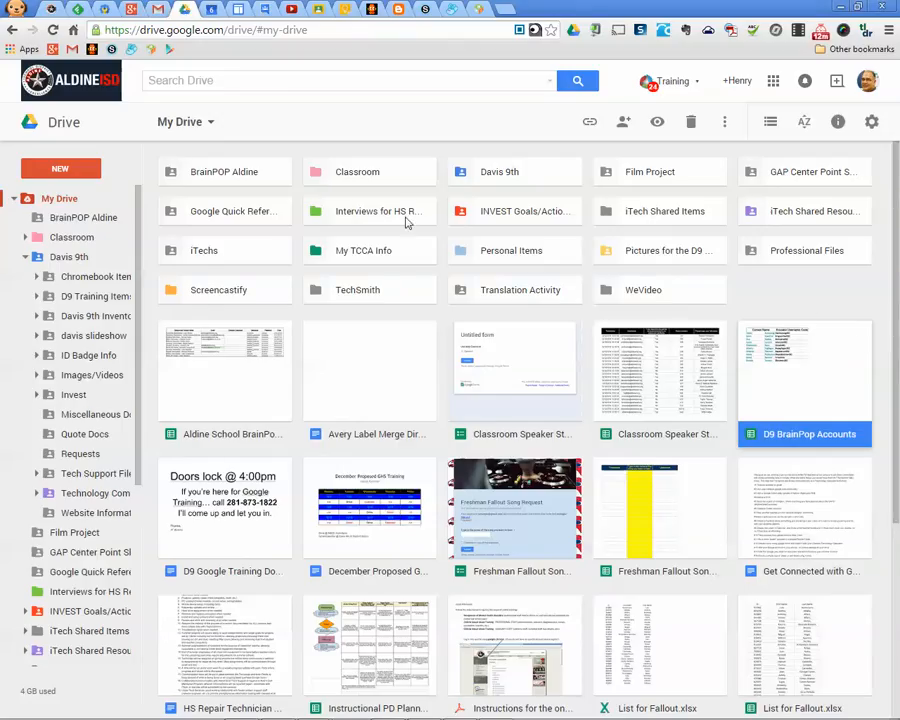
pyautogui.click(211, 10)
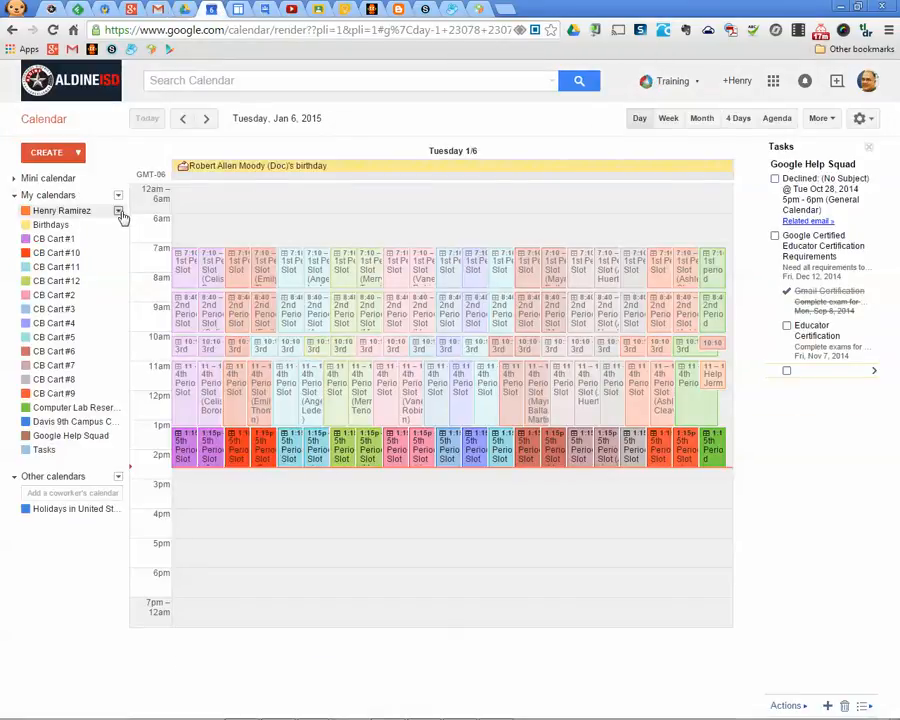
pyautogui.click(265, 10)
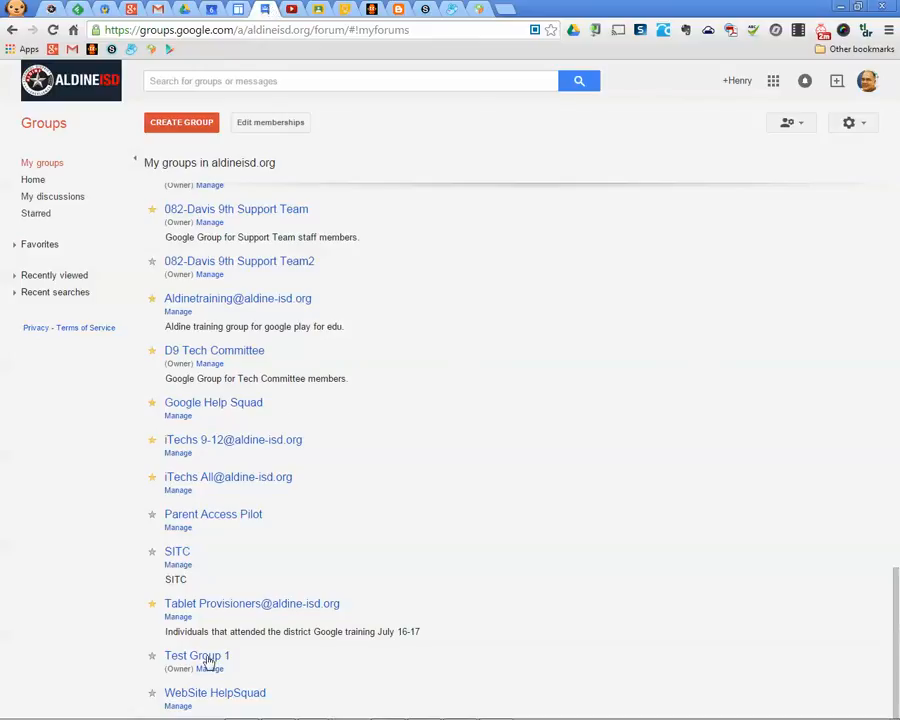
pyautogui.click(158, 9)
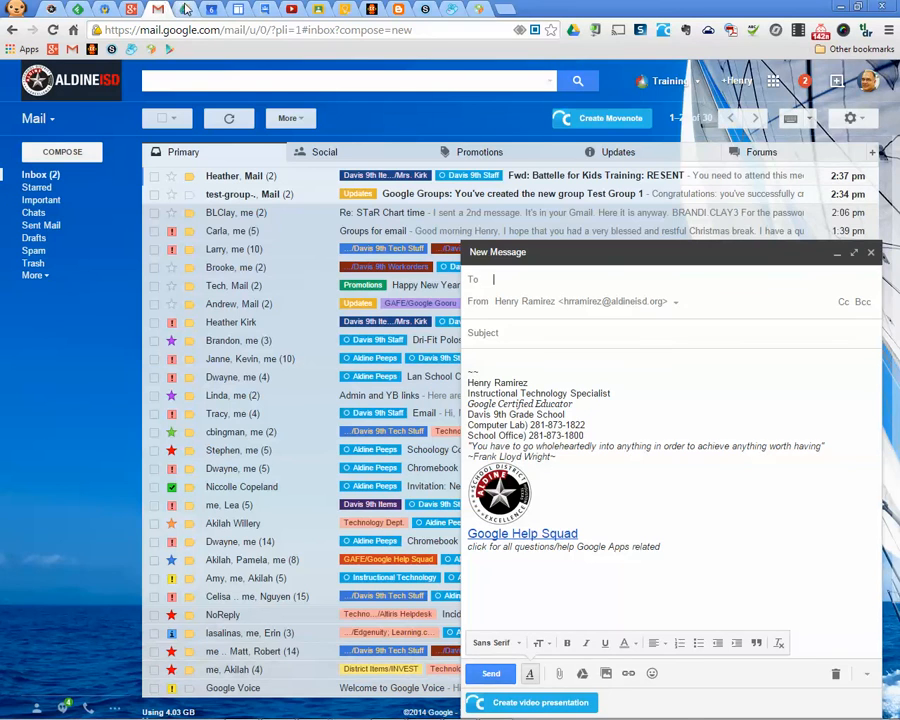
pyautogui.click(185, 9)
pyautogui.click(211, 9)
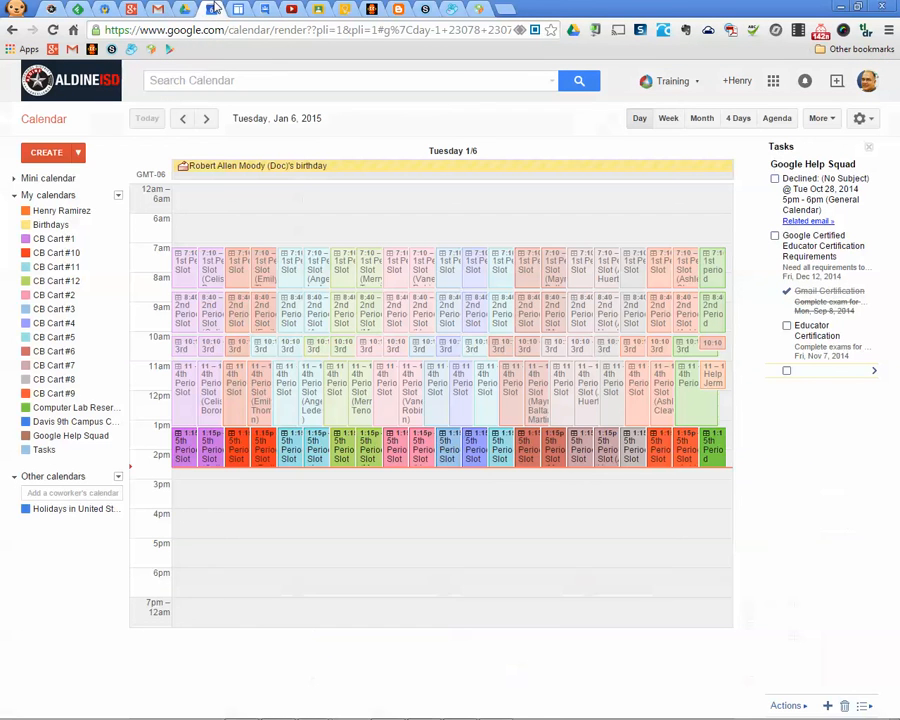
pyautogui.click(118, 211)
pyautogui.click(157, 287)
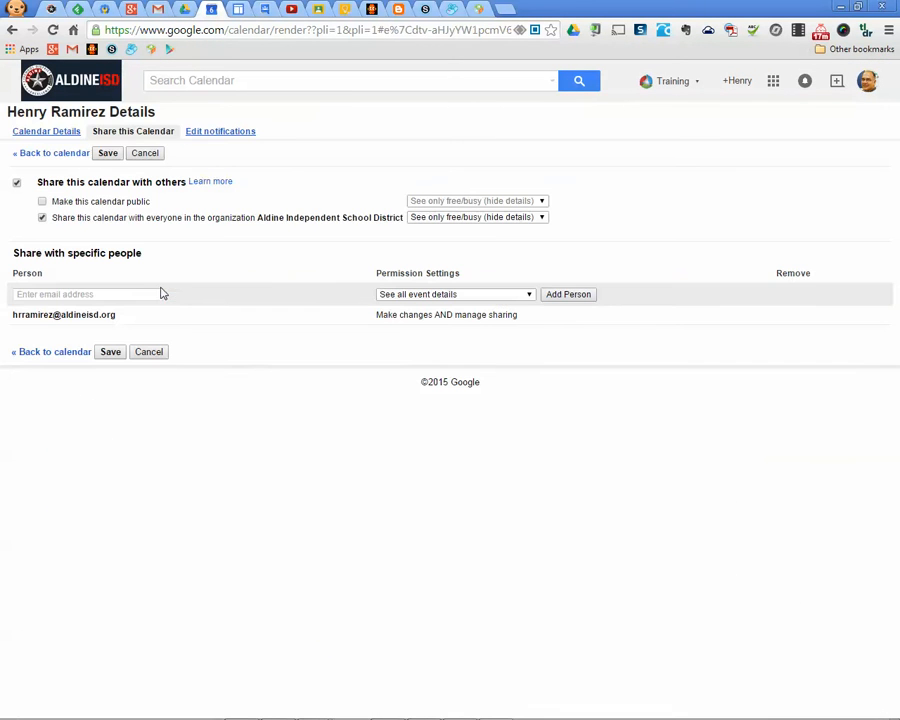
pyautogui.click(128, 295)
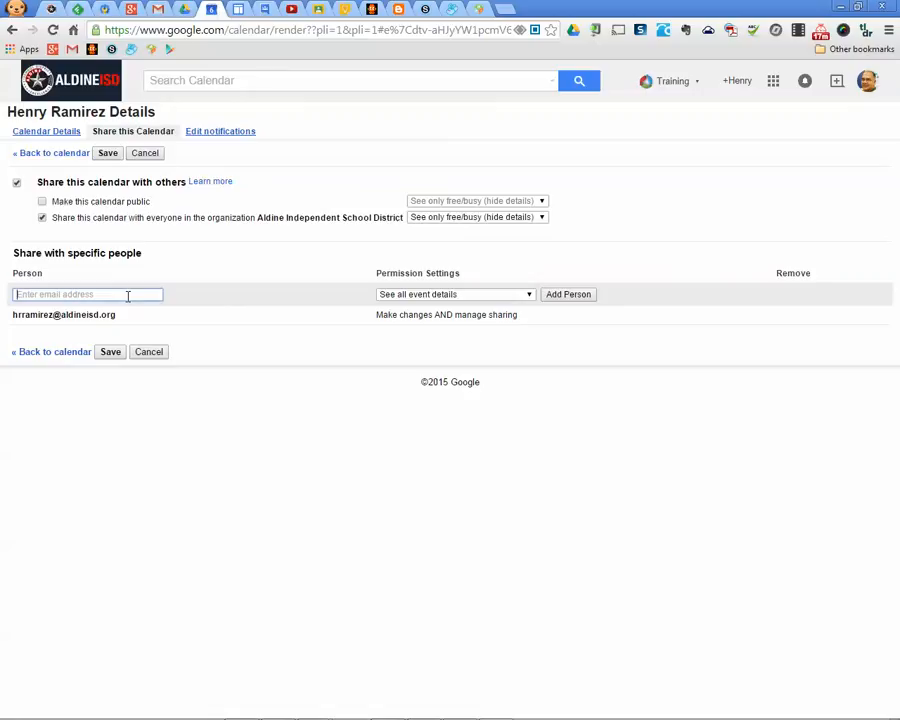
pyautogui.write('d9')
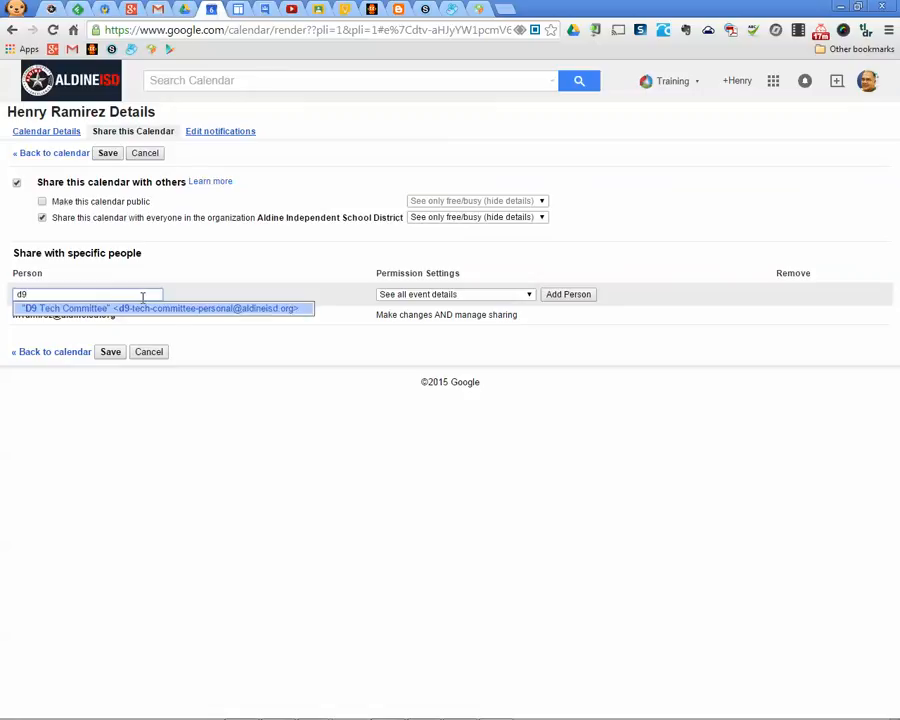
pyautogui.click(194, 402)
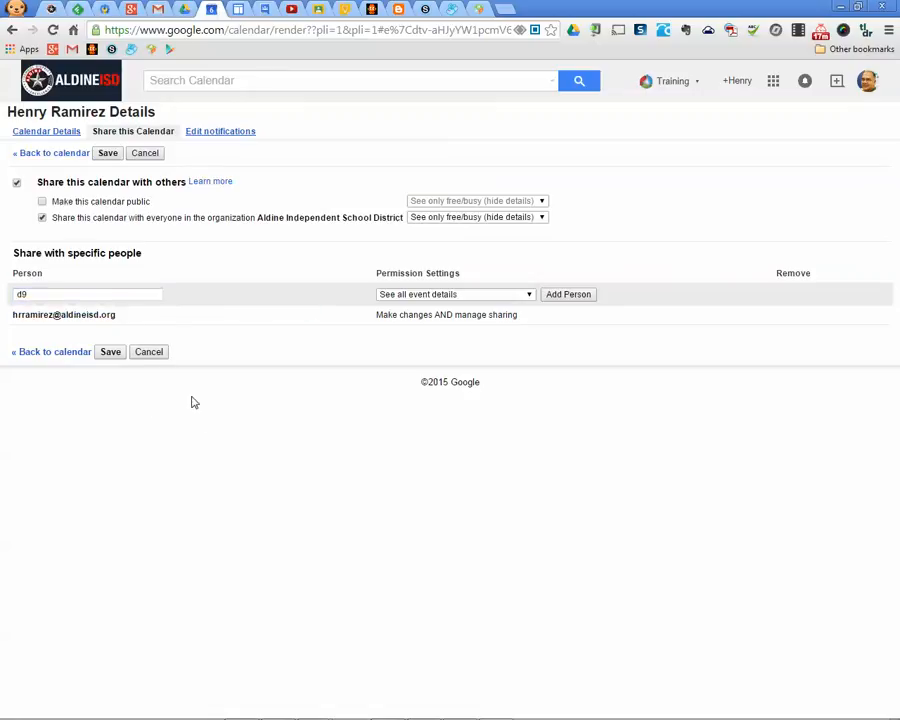
pyautogui.click(152, 353)
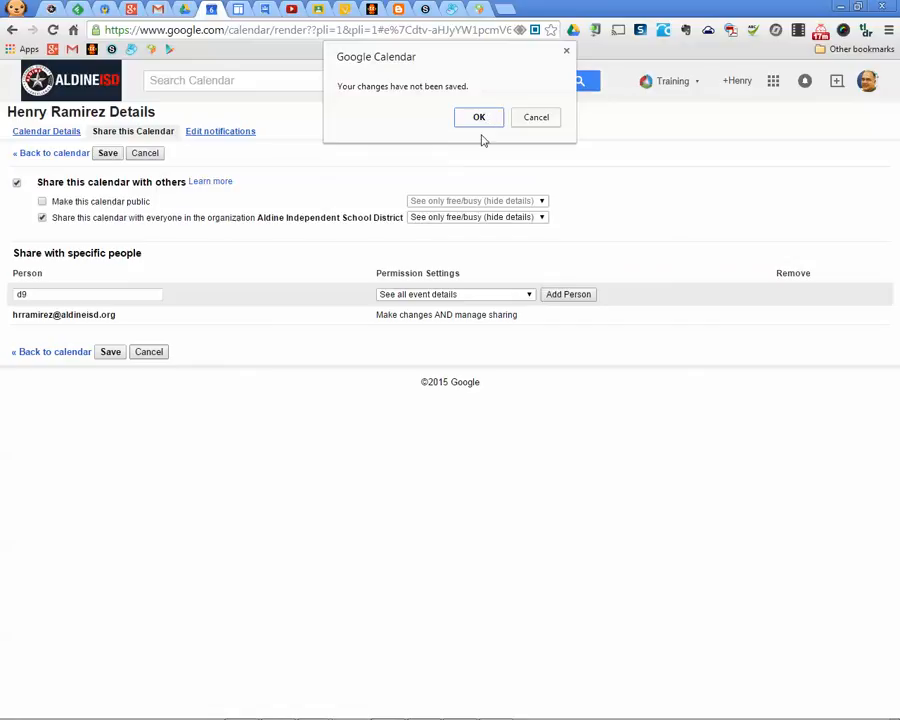
pyautogui.click(481, 124)
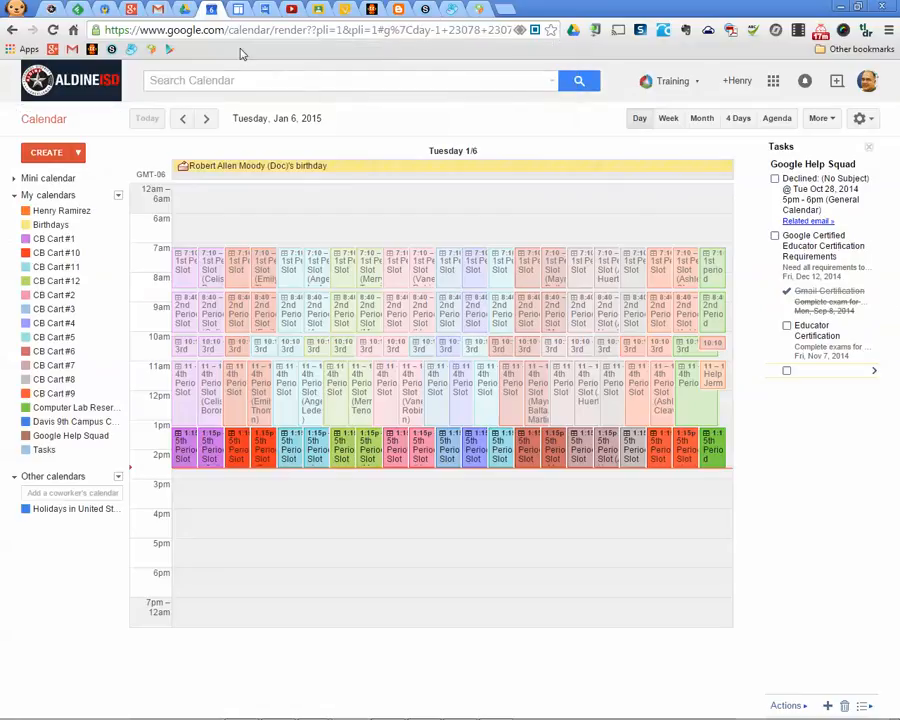
# In Gmail's Contacts view, discard the unsent new message
pyautogui.click(163, 11)
pyautogui.click(38, 118)
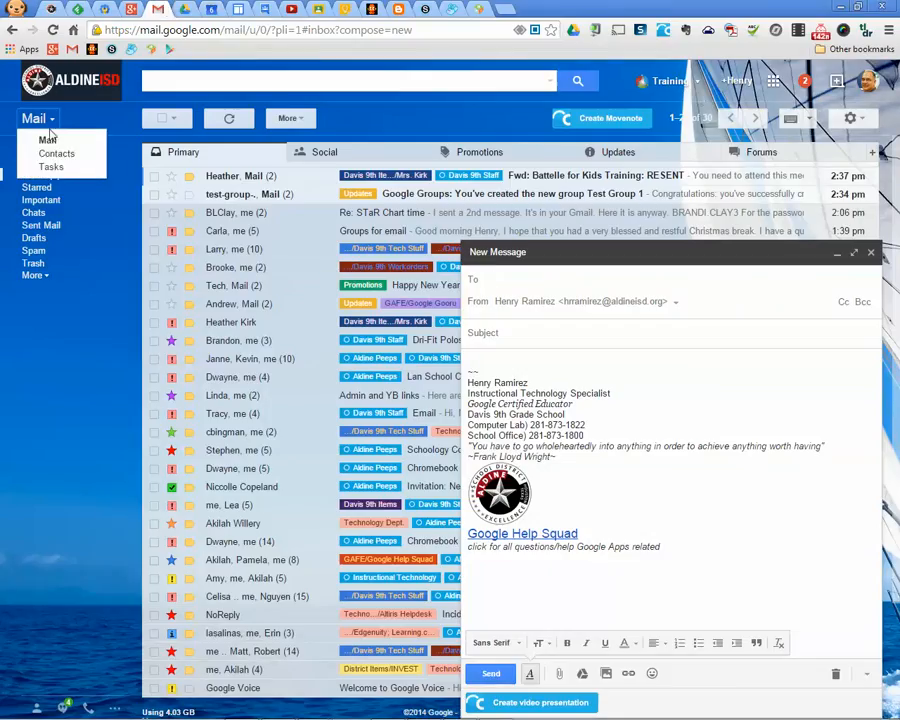
pyautogui.click(58, 153)
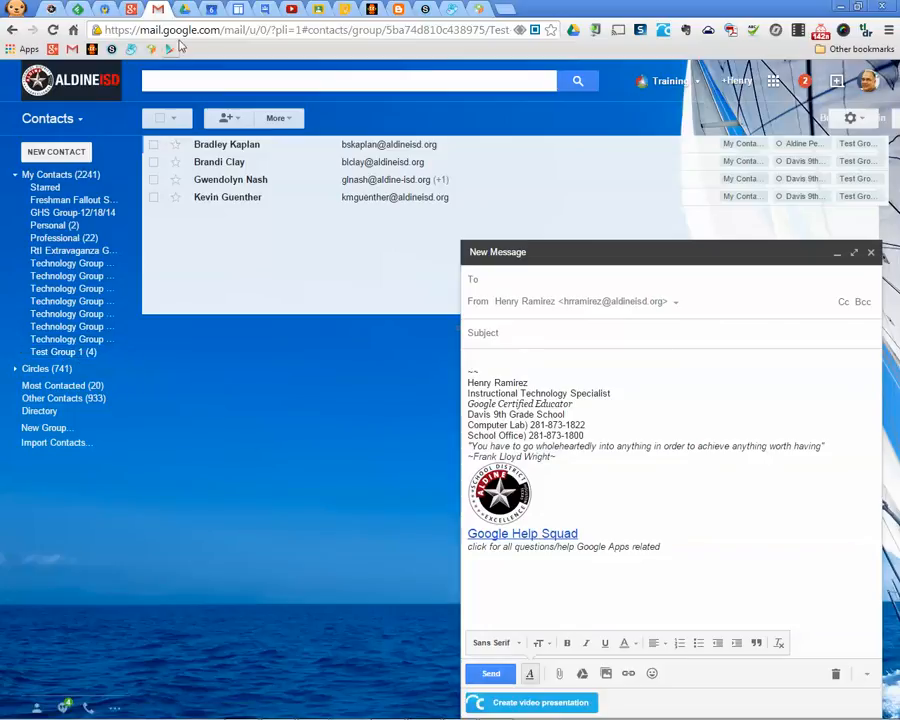
pyautogui.click(267, 9)
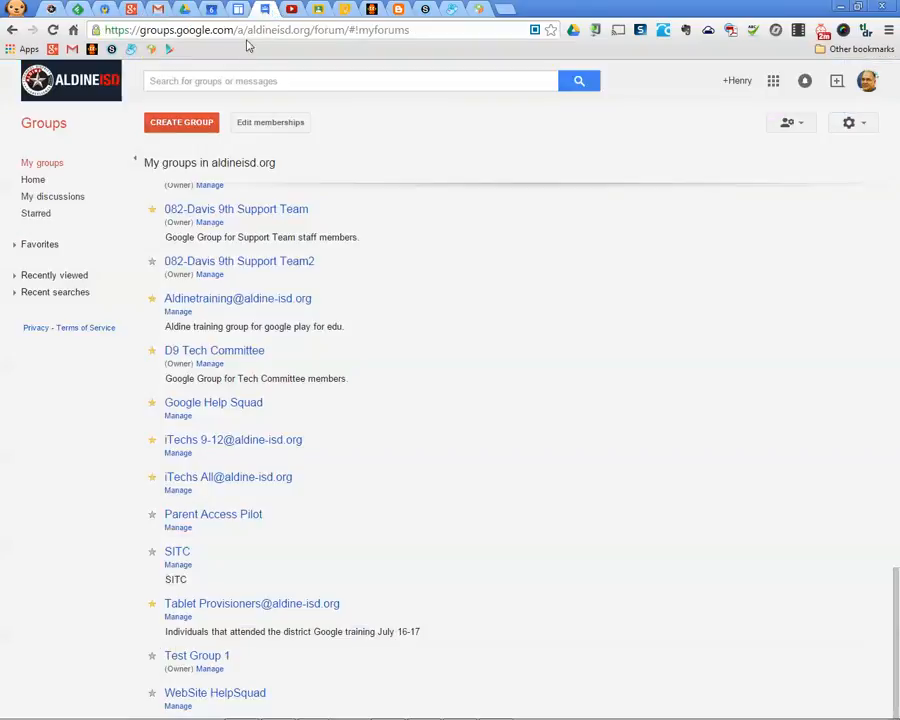
pyautogui.click(160, 10)
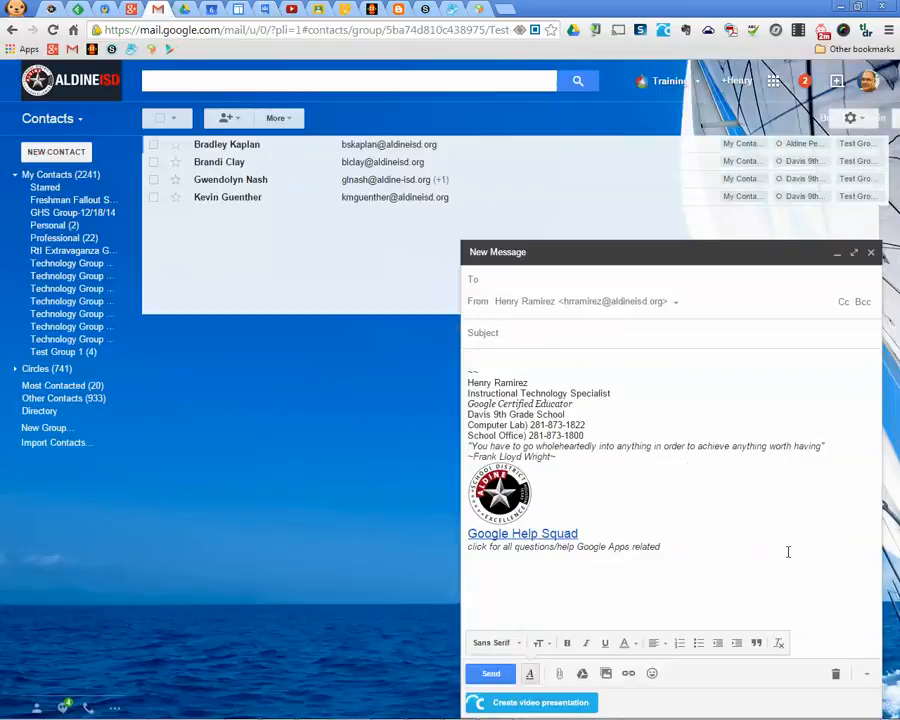
pyautogui.click(836, 674)
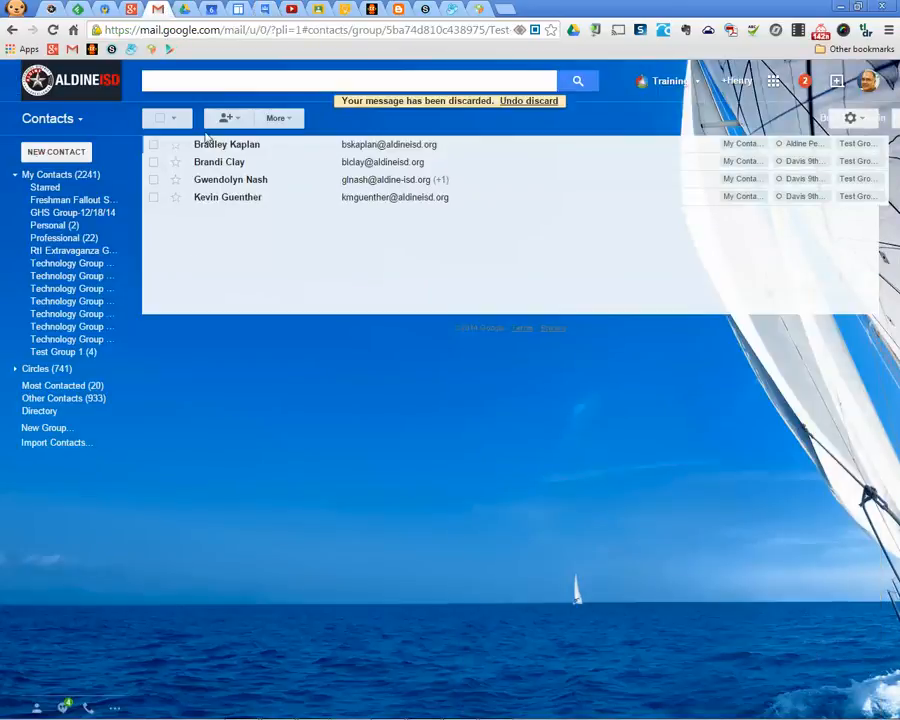
# Return to the Gmail inbox and show the list of Google apps
pyautogui.click(48, 118)
pyautogui.click(66, 141)
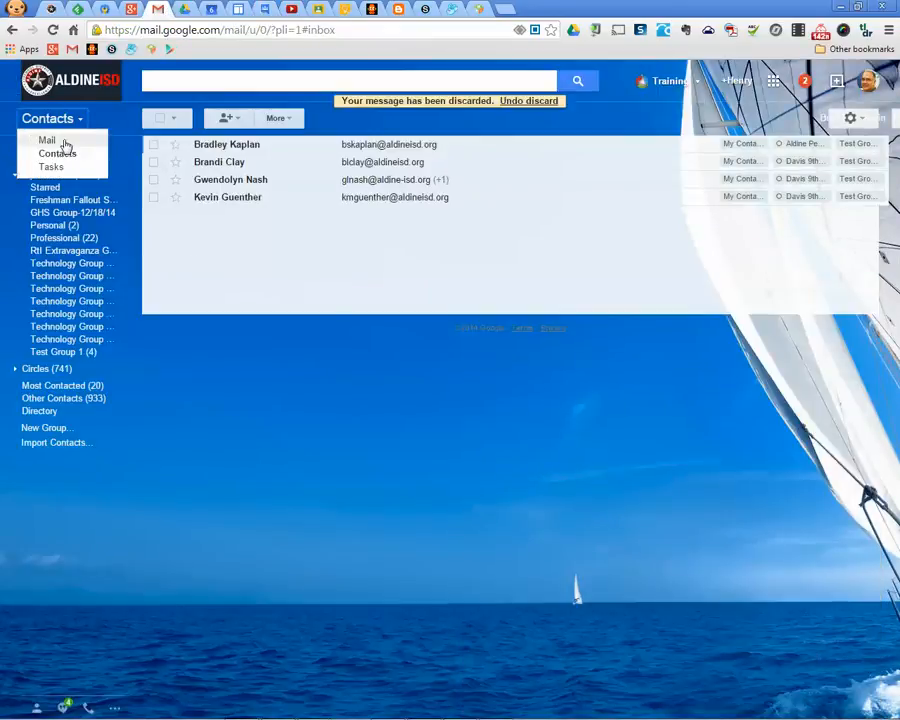
pyautogui.click(184, 10)
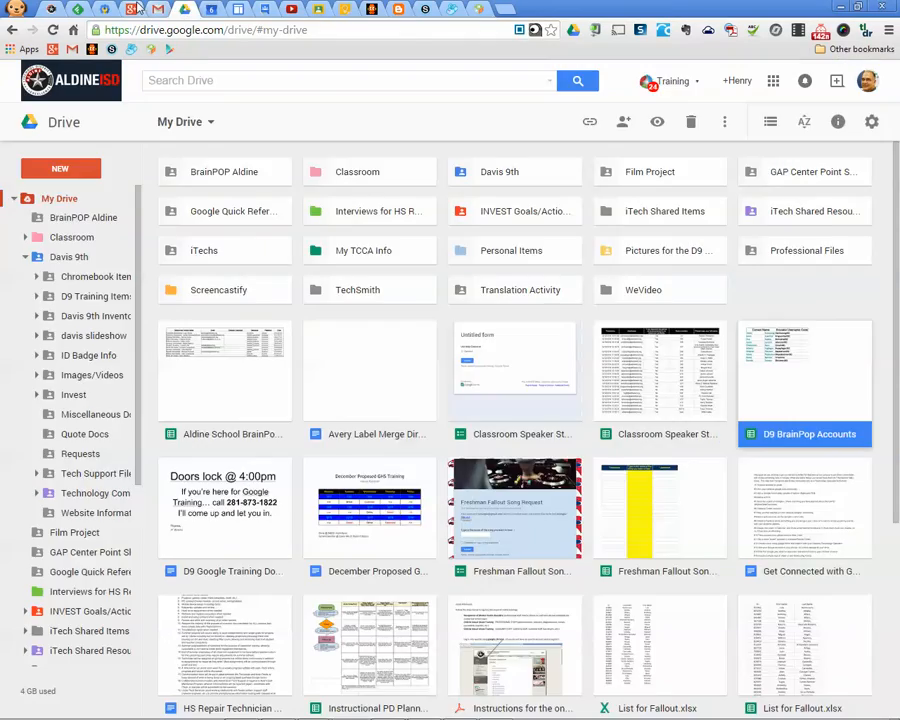
pyautogui.click(132, 10)
pyautogui.click(157, 11)
pyautogui.click(186, 10)
pyautogui.click(158, 9)
pyautogui.click(185, 10)
pyautogui.click(161, 10)
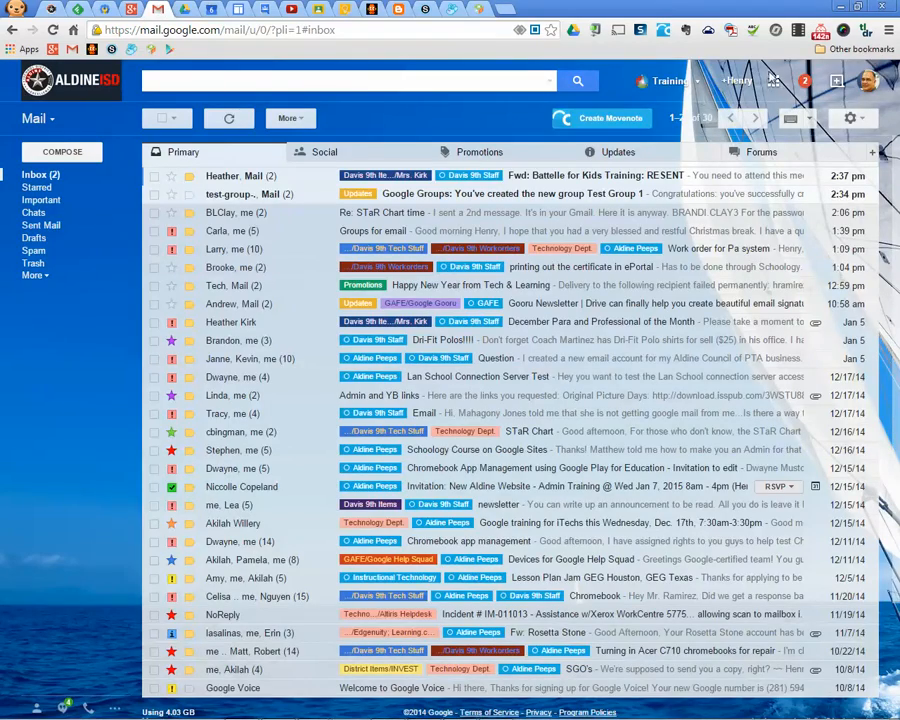
pyautogui.click(774, 81)
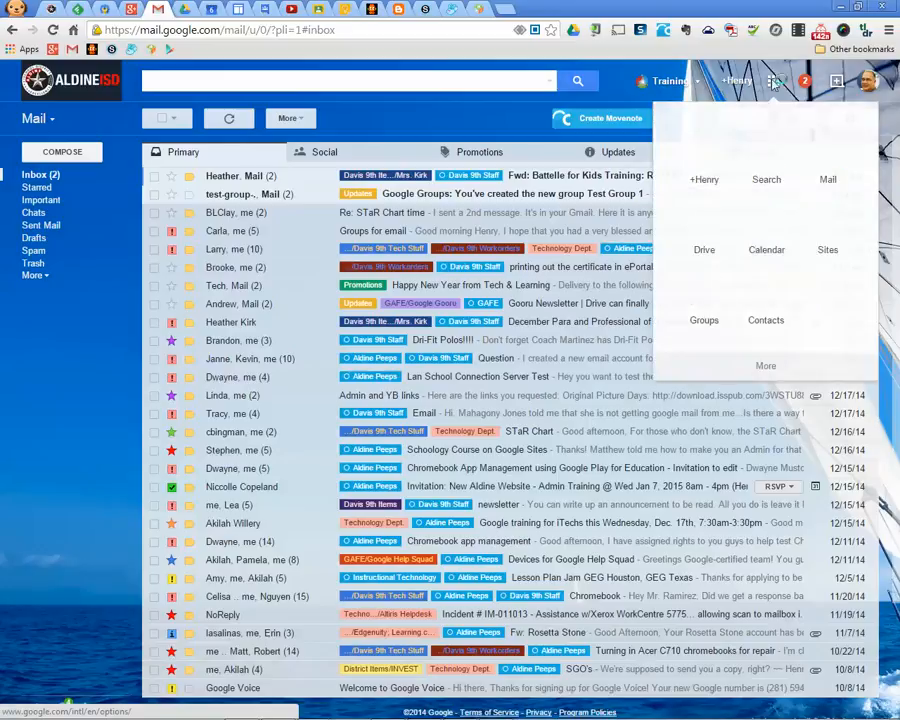
# Launch Google Groups from the apps menu and view My groups, which lists Test Group 1
pyautogui.click(708, 294)
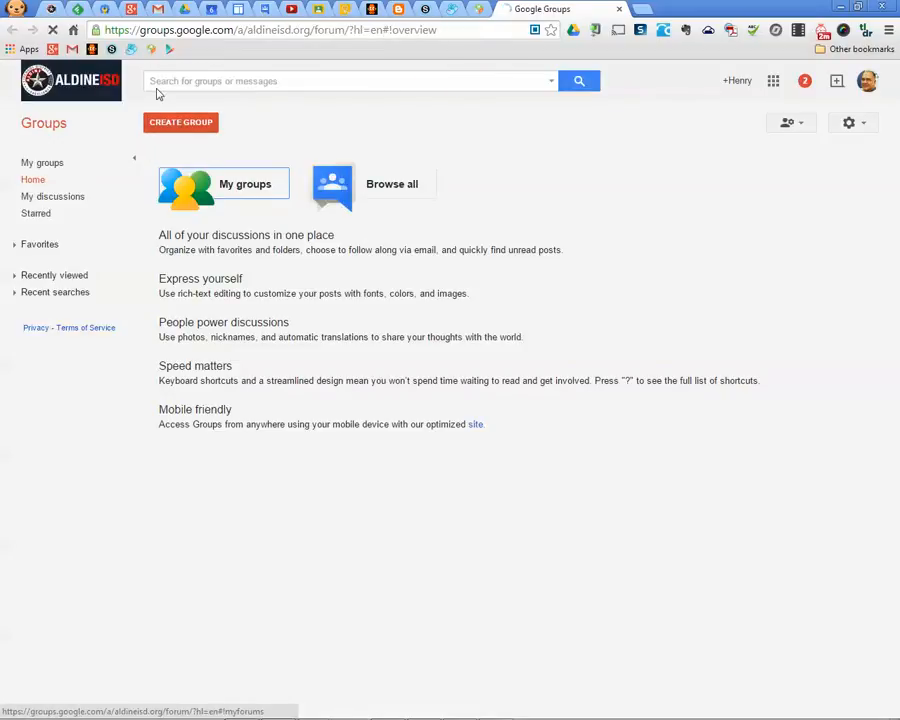
pyautogui.click(158, 9)
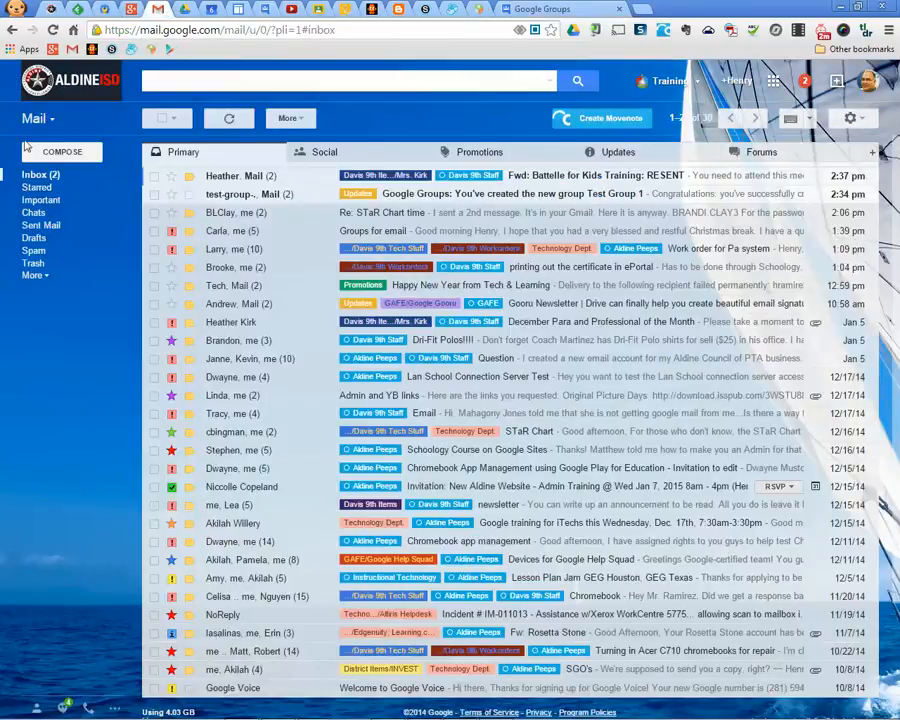
pyautogui.click(265, 9)
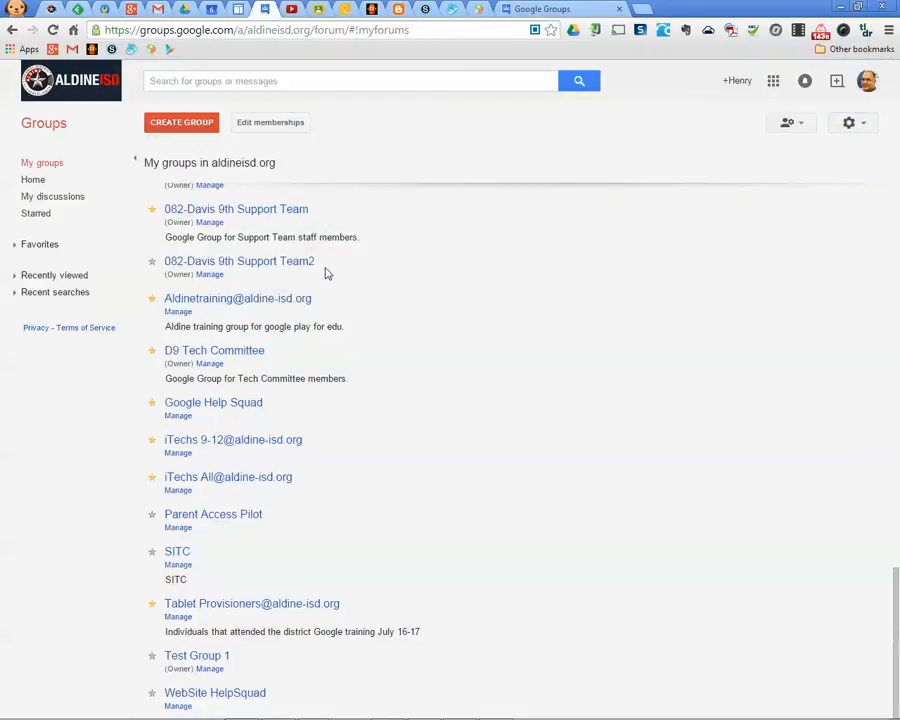